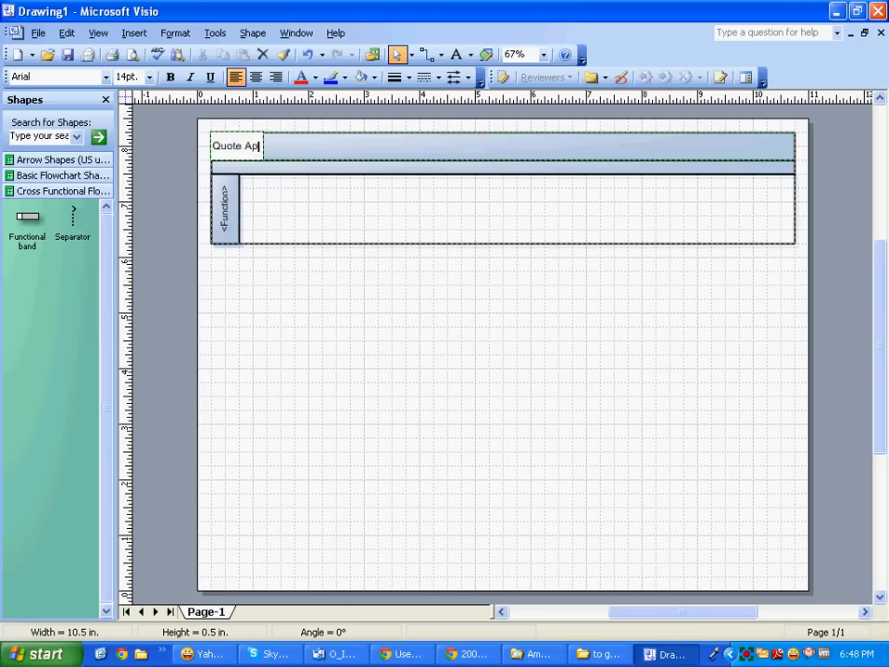
# Title the flowchart "Quote Approval Process" and label the first functional band "Customer".
pyautogui.write('ss')
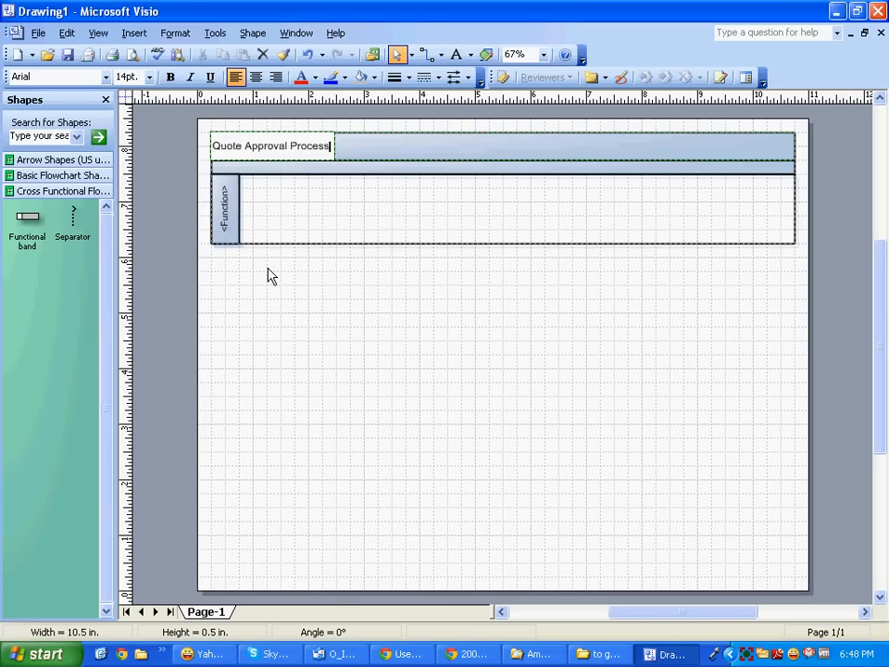
pyautogui.click(225, 211)
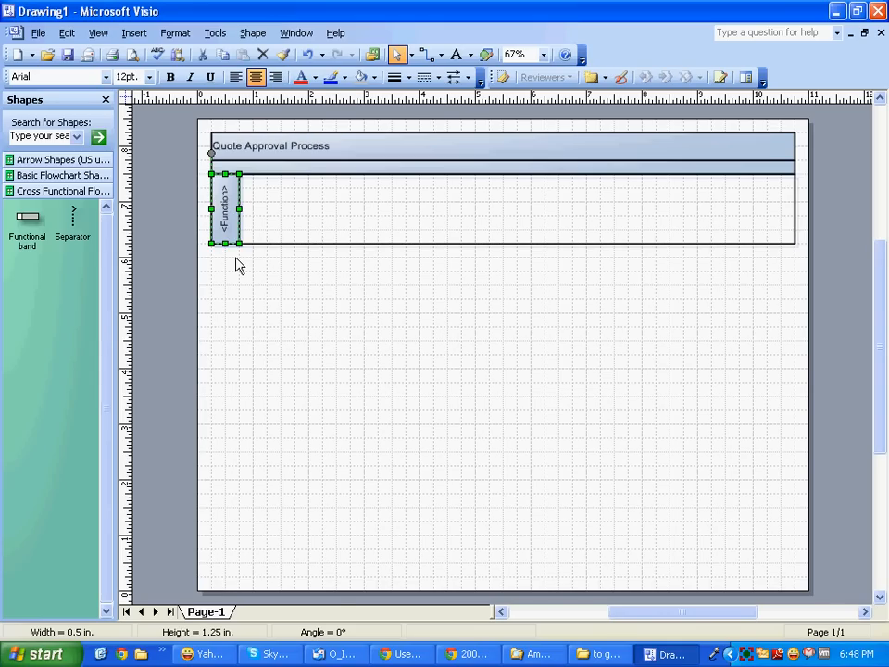
pyautogui.write('Req')
pyautogui.press('BackSpace')
pyautogui.press('BackSpace')
pyautogui.press('BackSpace')
pyautogui.write('Customer')
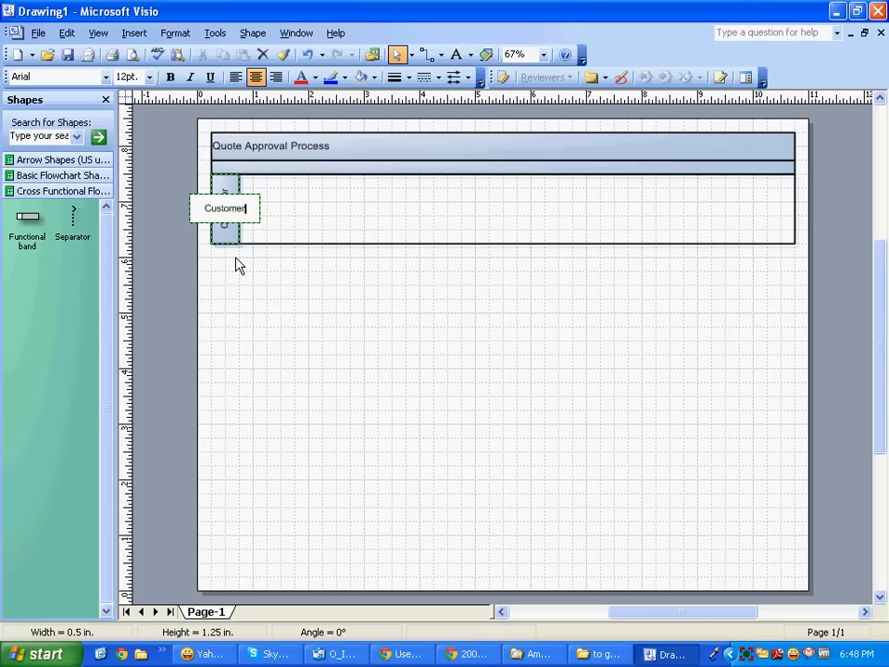
pyautogui.press('Escape')
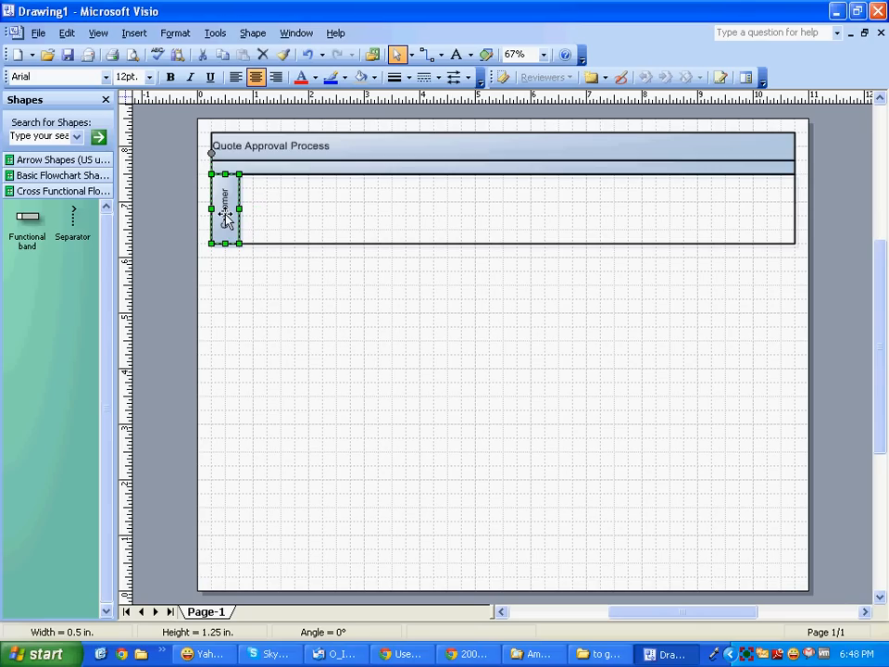
# Add two more functional bands below the Customer band, one duplicated from it and one blank.
pyautogui.hotkey('ctrl', 'd')
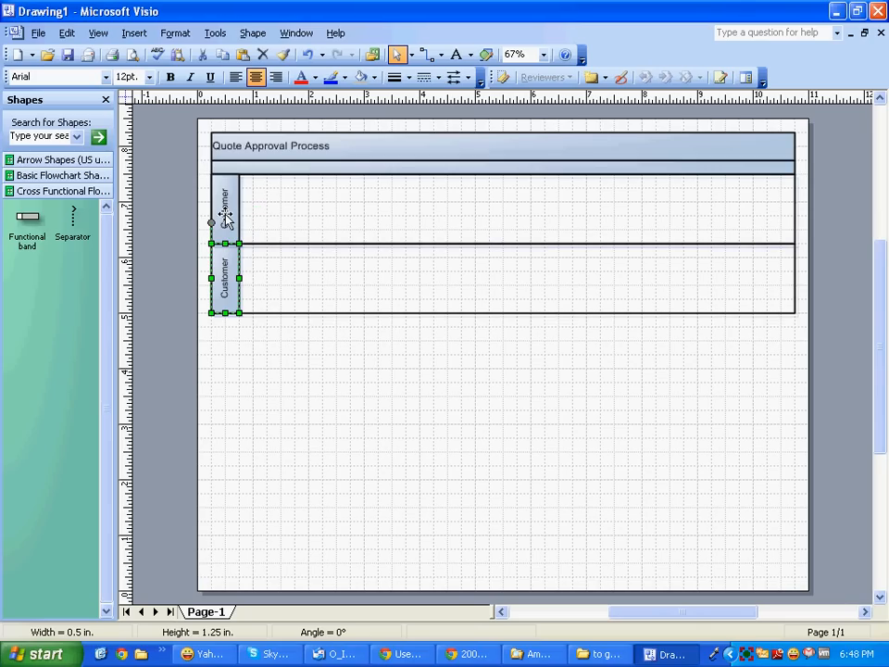
pyautogui.moveTo(28, 217); pyautogui.dragTo(211, 321)
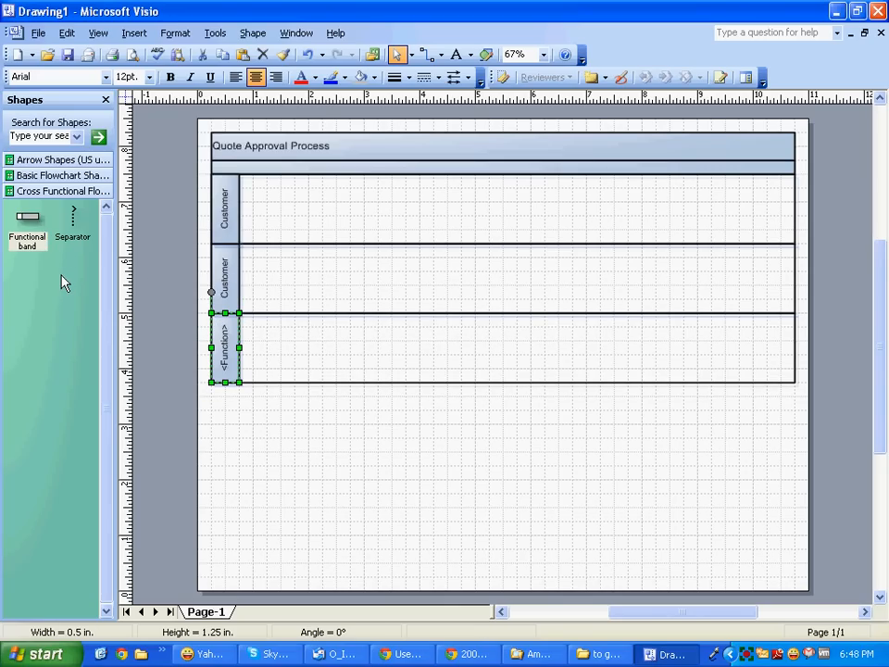
pyautogui.click(224, 197)
# Label the second functional band "Reseller" and the third one "Siebel".
pyautogui.click(227, 278)
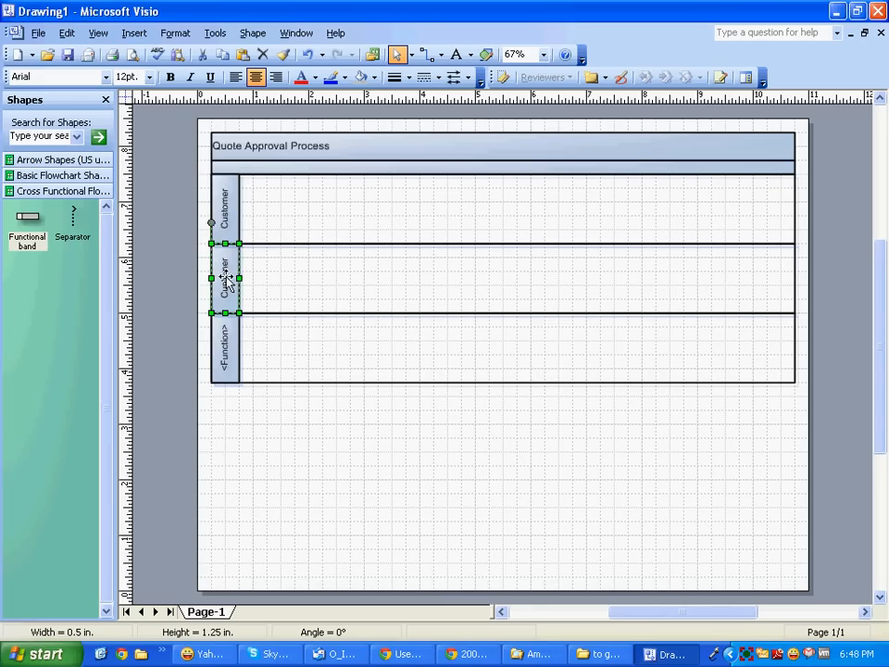
pyautogui.write('Reseller')
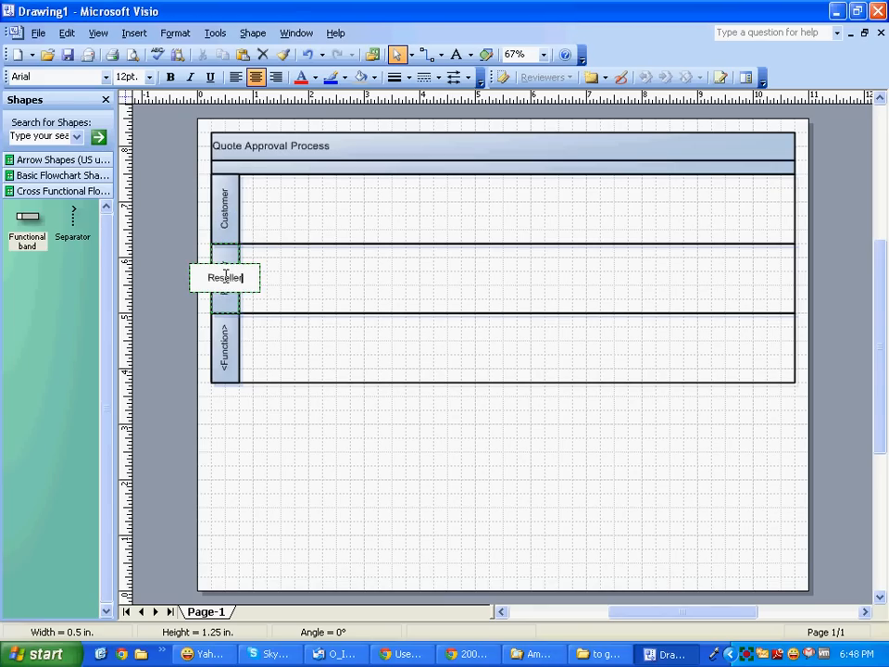
pyautogui.click(225, 335)
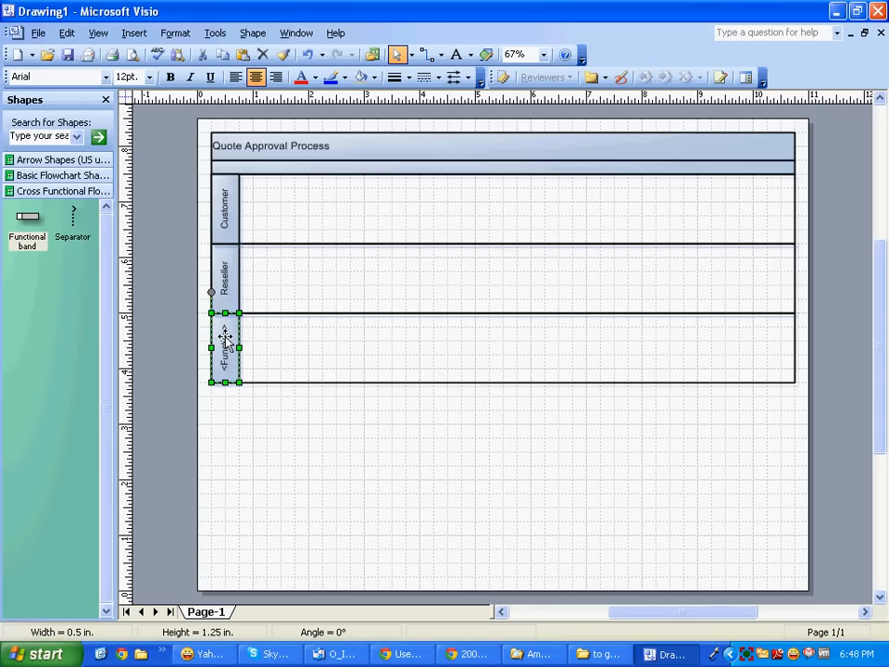
pyautogui.write('Siebel')
pyautogui.click(296, 481)
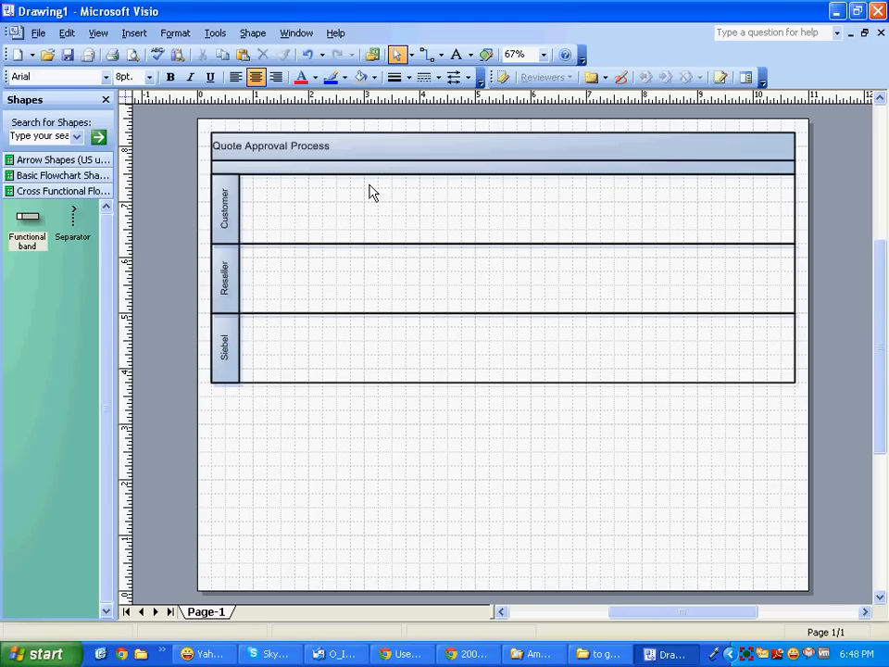
# Place a Process shape from the Basic Flowchart Shapes near the start of the Customer band, centred vertically in it.
pyautogui.click(60, 175)
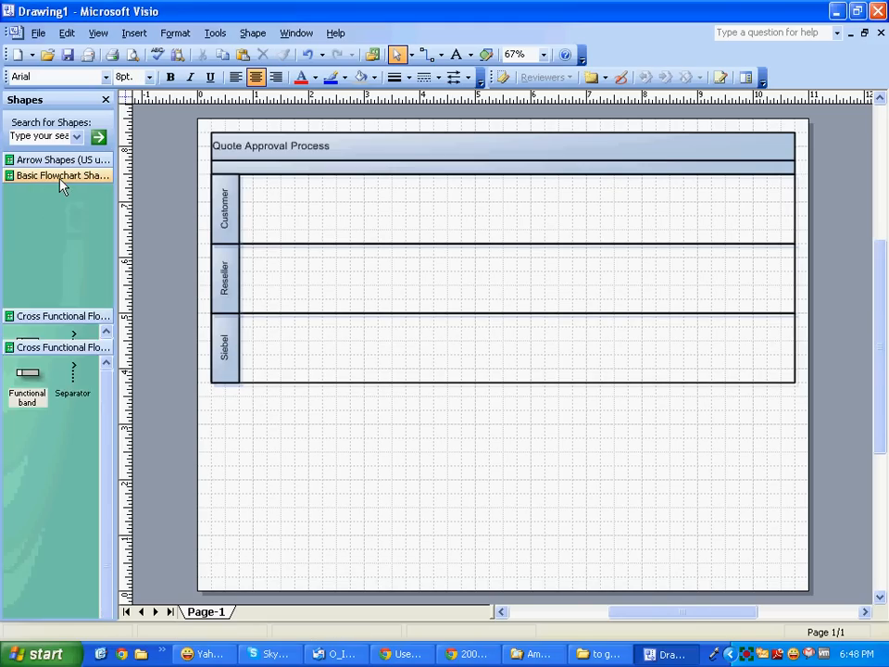
pyautogui.click(27, 203)
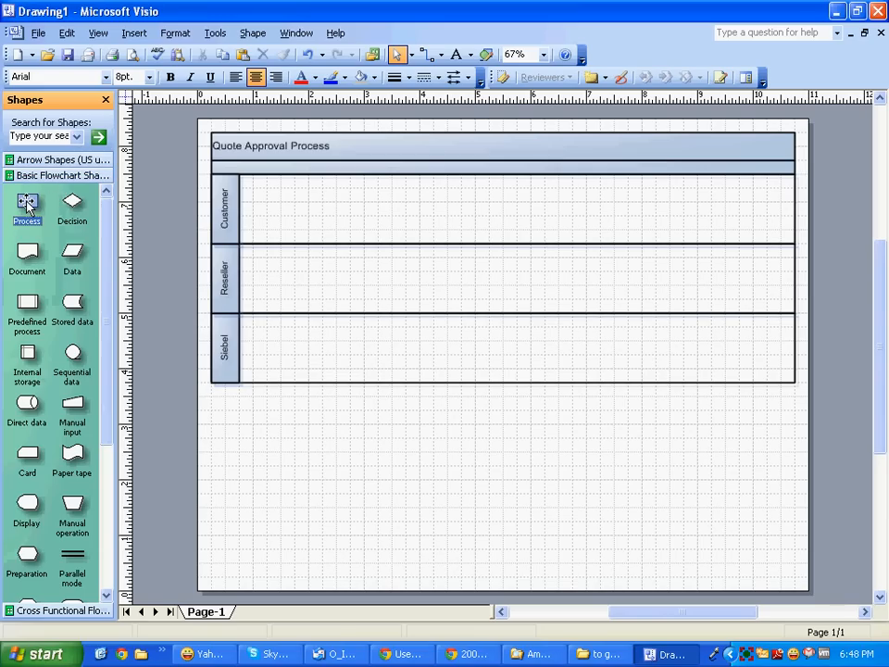
pyautogui.moveTo(27, 203); pyautogui.dragTo(316, 212)
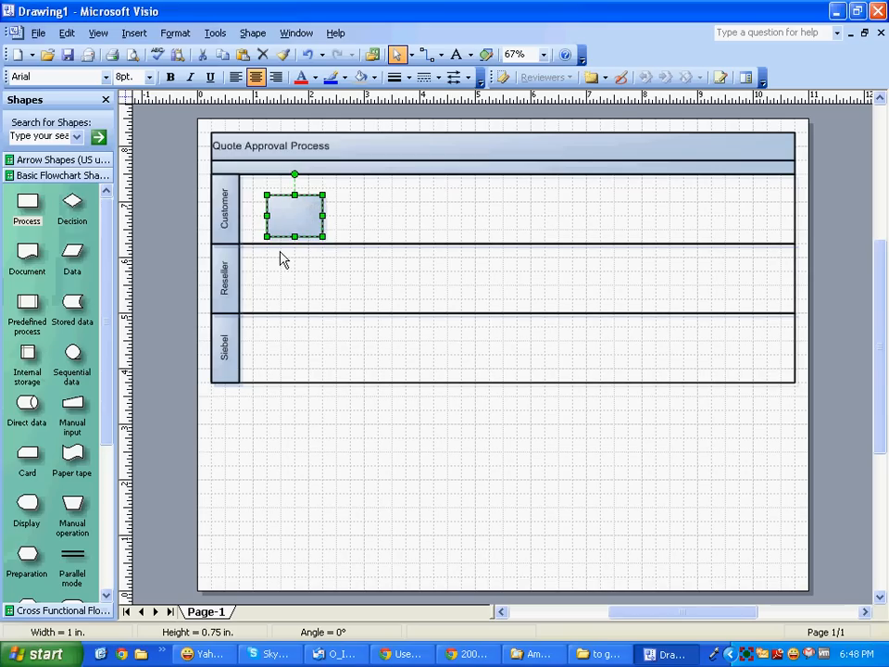
pyautogui.click(225, 277)
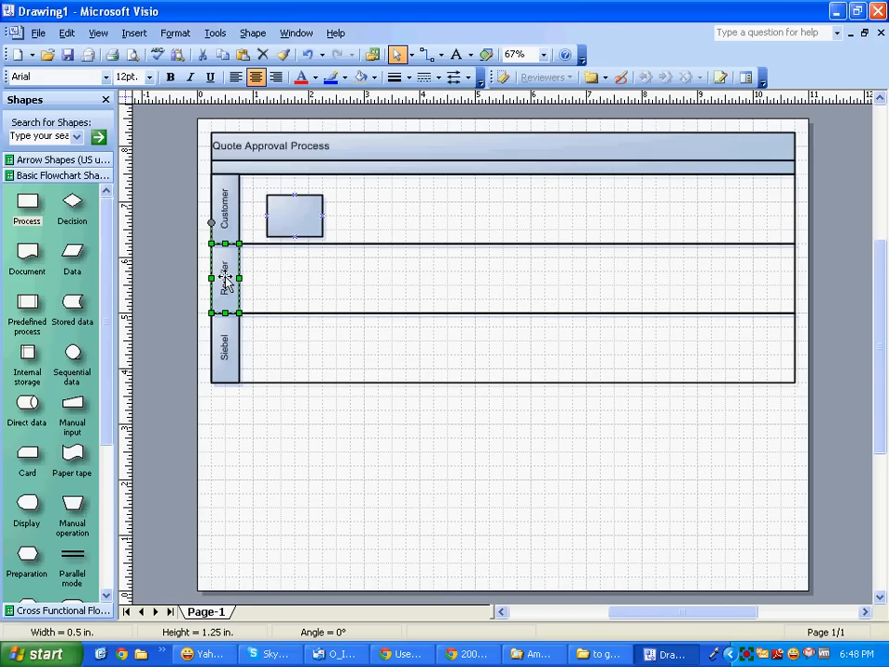
pyautogui.click(294, 211)
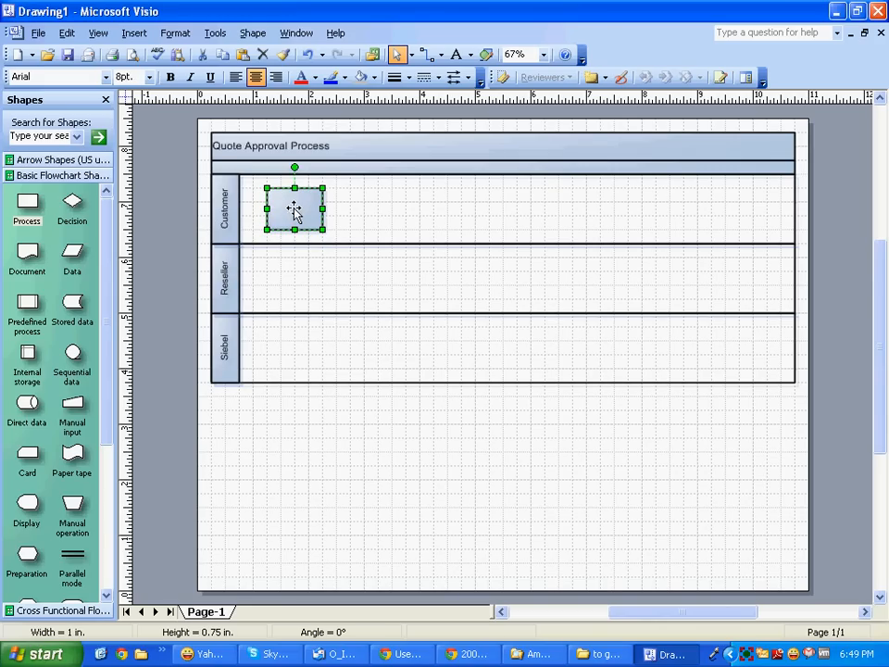
pyautogui.rightClick(293, 211)
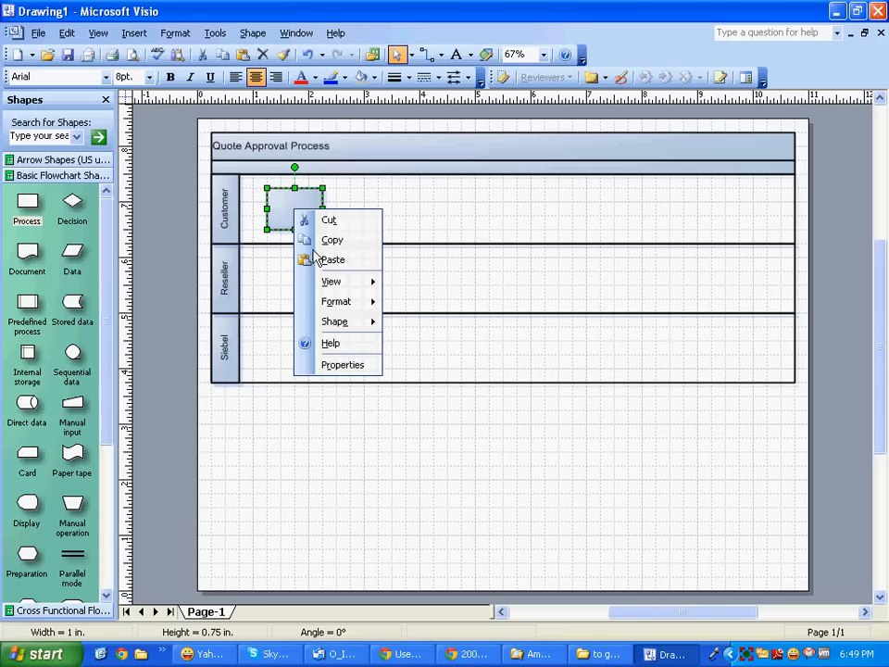
pyautogui.click(289, 450)
pyautogui.click(291, 452)
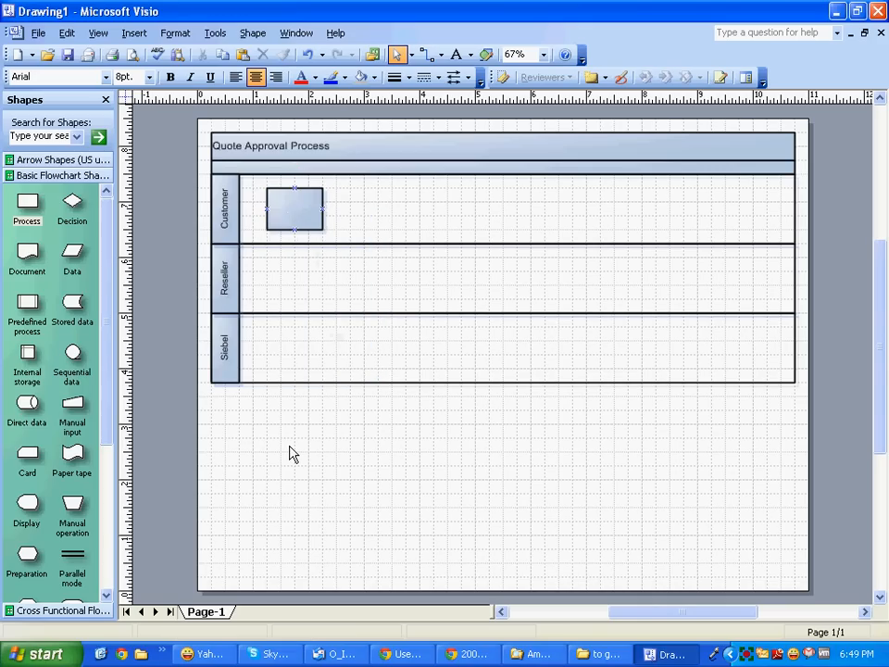
# For all shapes on the page, set the fill color to 01 (white) and the fill pattern to 00: None.
pyautogui.hotkey('ctrl', 'a')
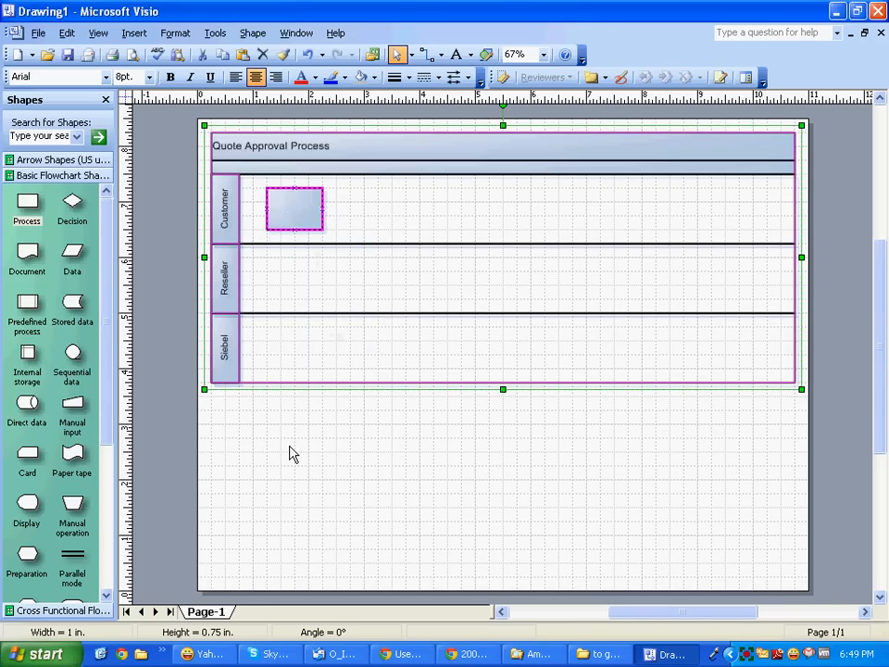
pyautogui.rightClick(294, 201)
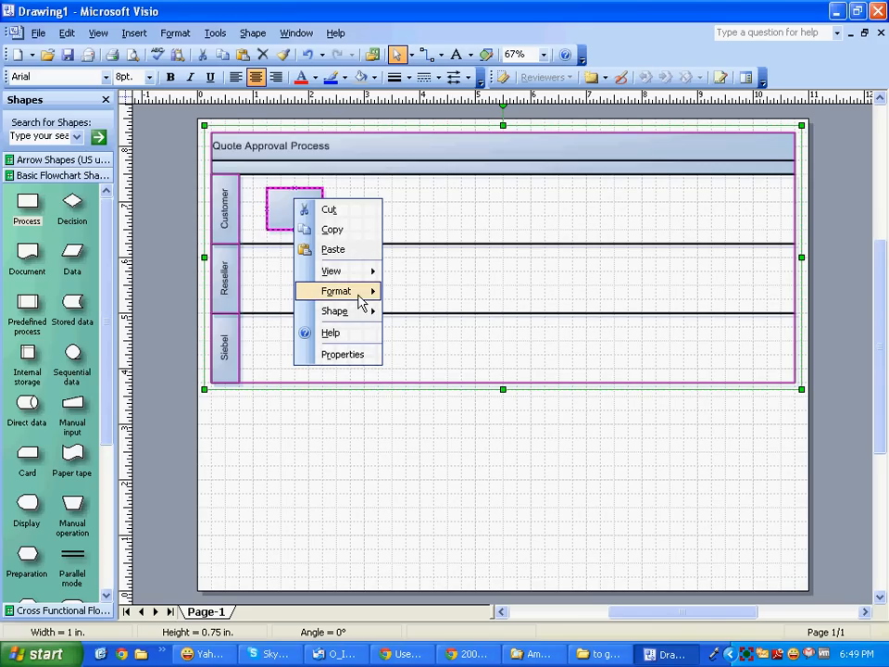
pyautogui.moveTo(363, 295)
pyautogui.click(417, 332)
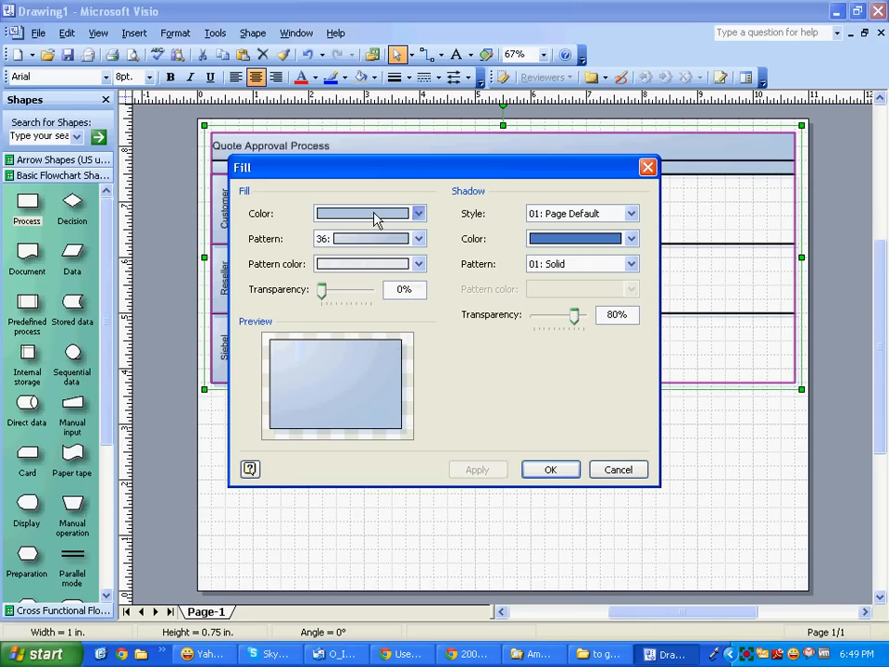
pyautogui.click(375, 219)
pyautogui.moveTo(418, 297); pyautogui.dragTo(419, 239)
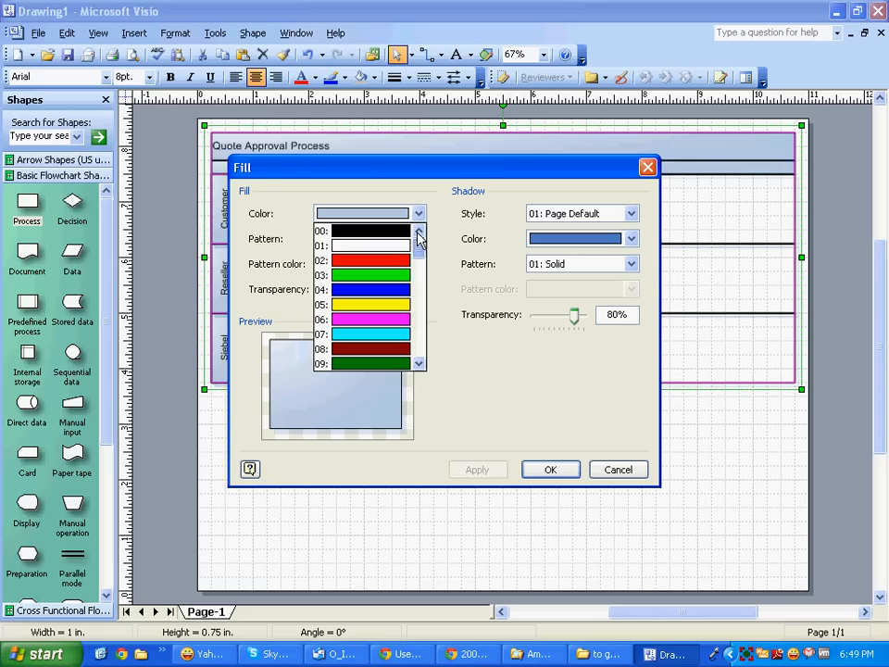
pyautogui.click(387, 245)
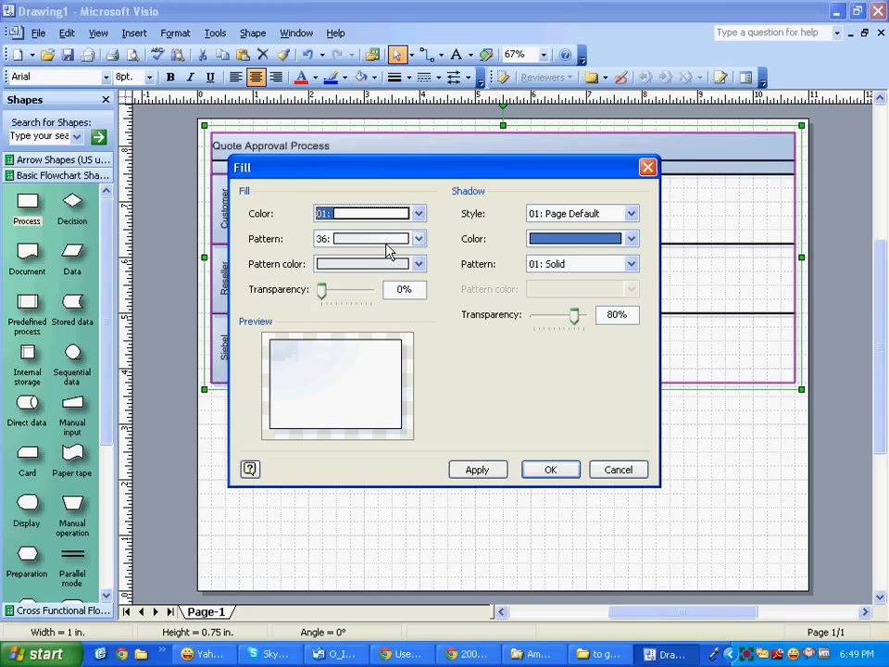
pyautogui.click(387, 245)
pyautogui.moveTo(418, 371); pyautogui.dragTo(419, 254)
pyautogui.click(374, 256)
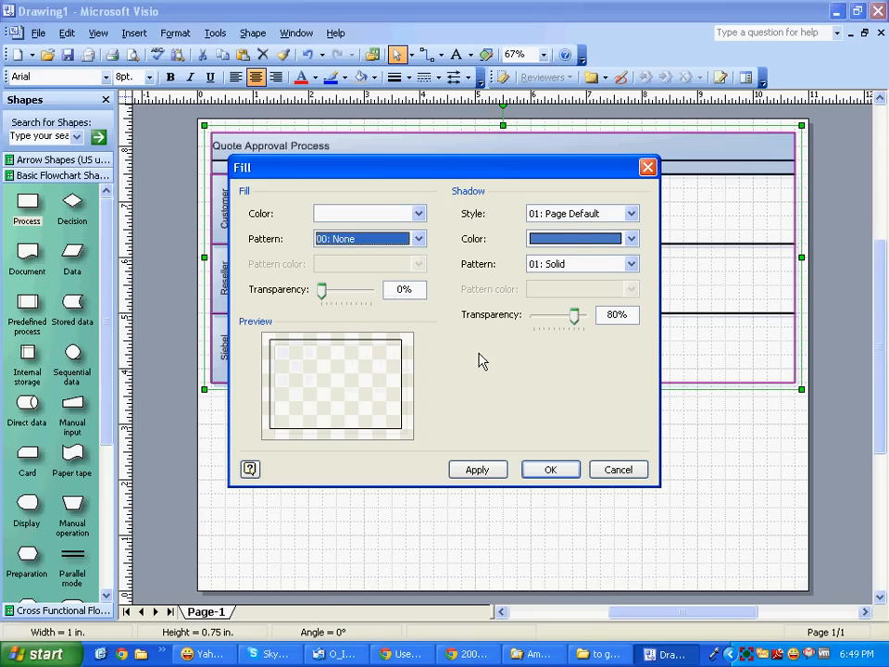
# Set the shadow style to 00: None and apply the fill and shadow settings to all selected shapes.
pyautogui.click(582, 219)
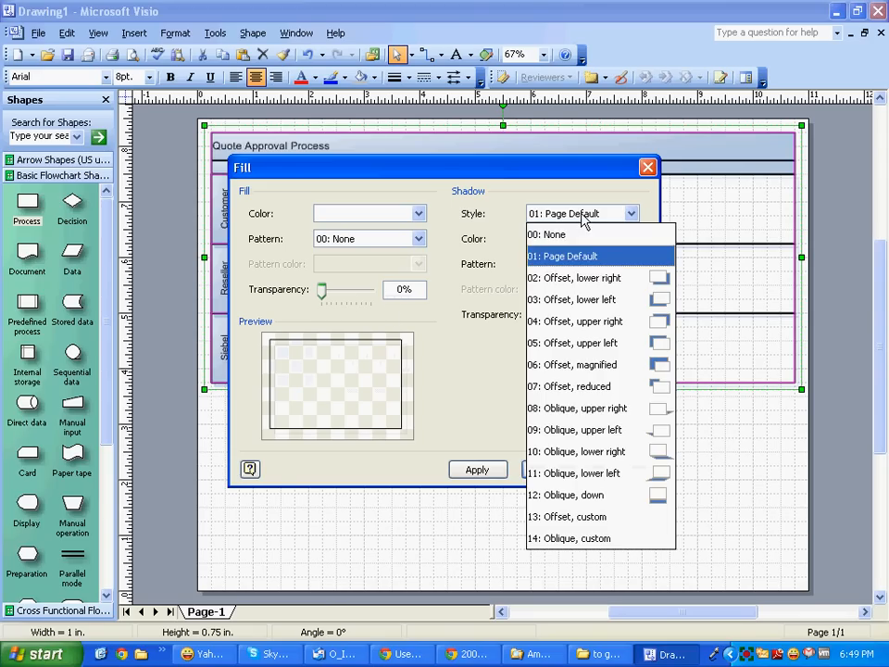
pyautogui.click(575, 235)
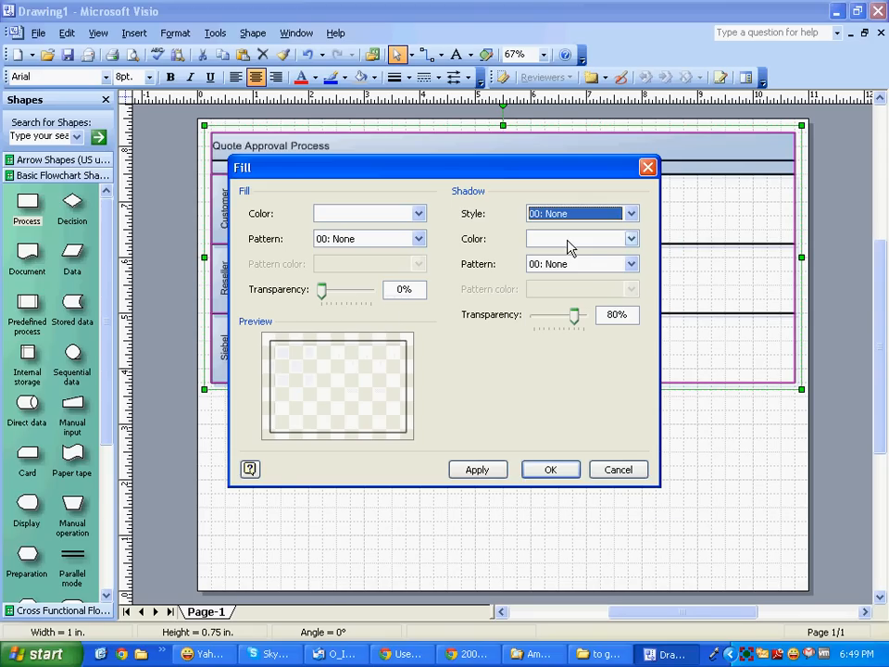
pyautogui.click(477, 470)
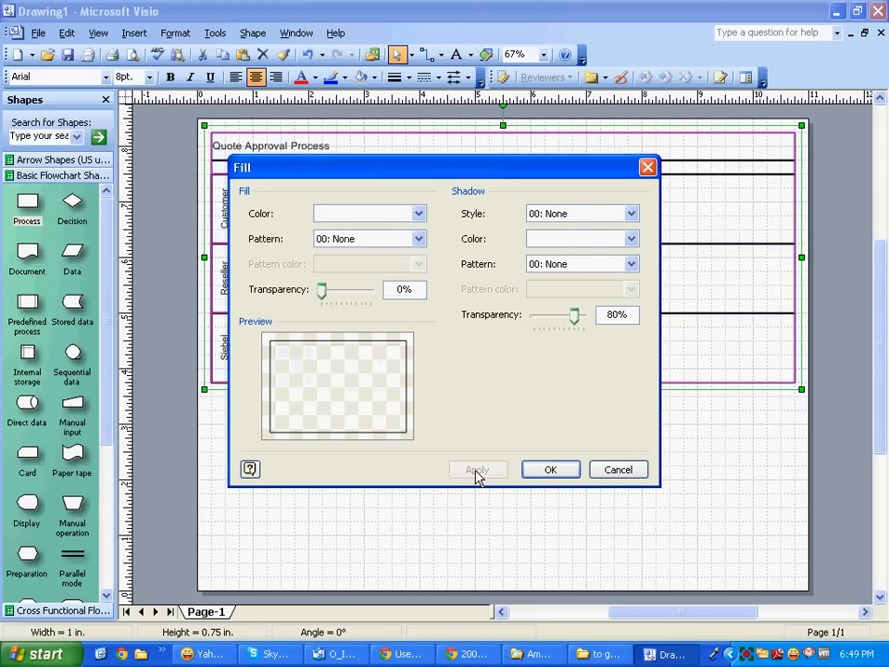
pyautogui.click(538, 474)
pyautogui.click(389, 509)
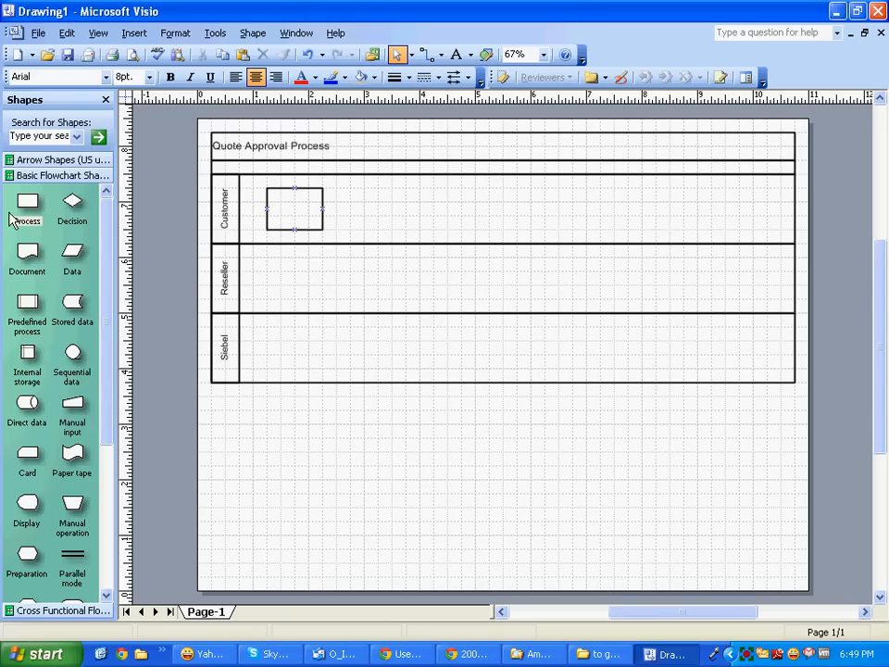
# Add a second Process shape to the Customer band, deleting it in favour of a pasted copy of the unfilled process box.
pyautogui.moveTo(28, 199); pyautogui.dragTo(382, 208)
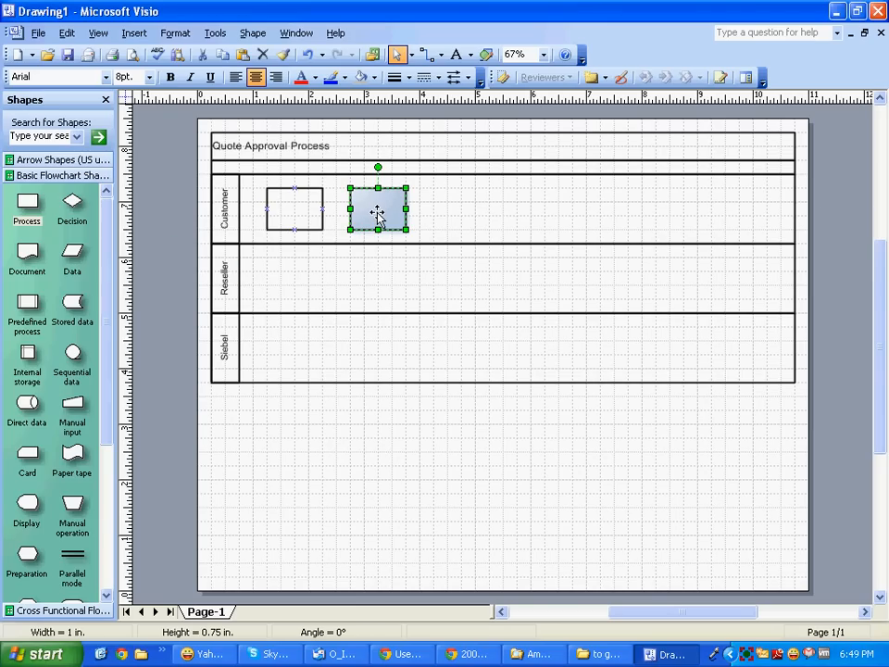
pyautogui.click(314, 218)
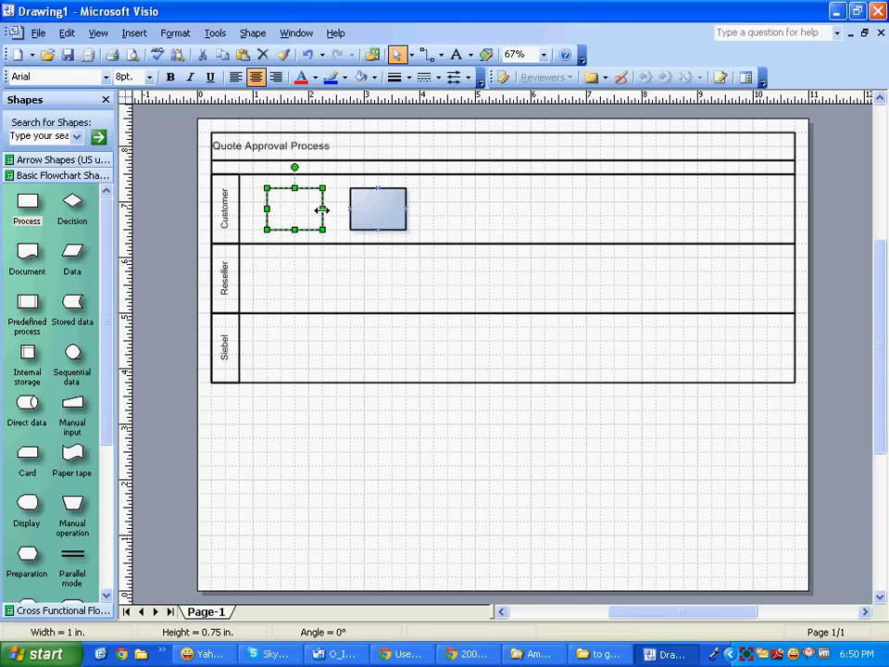
pyautogui.hotkey('ctrl', 'c')
pyautogui.hotkey('ctrl', 'v')
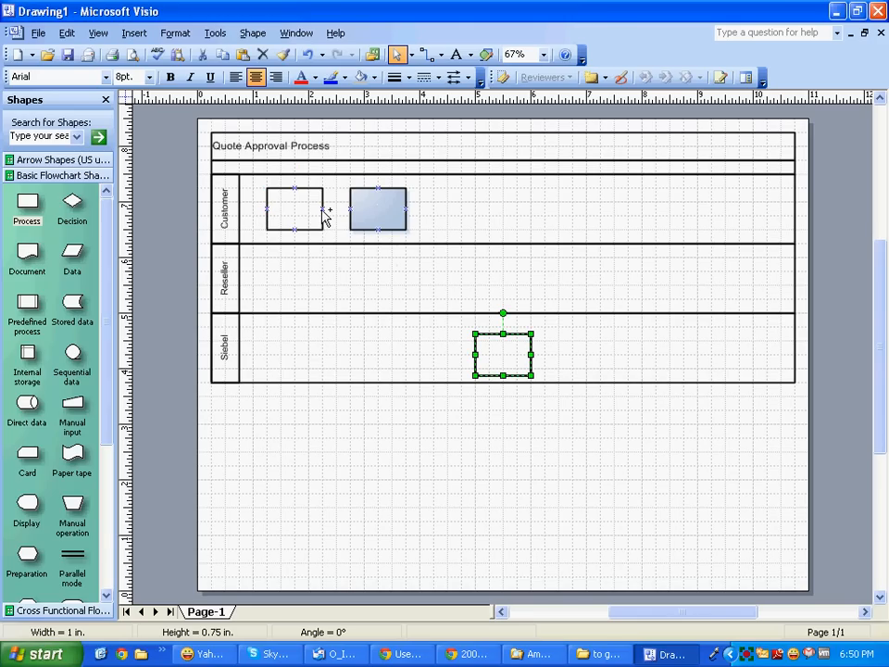
pyautogui.click(384, 226)
pyautogui.press('Delete')
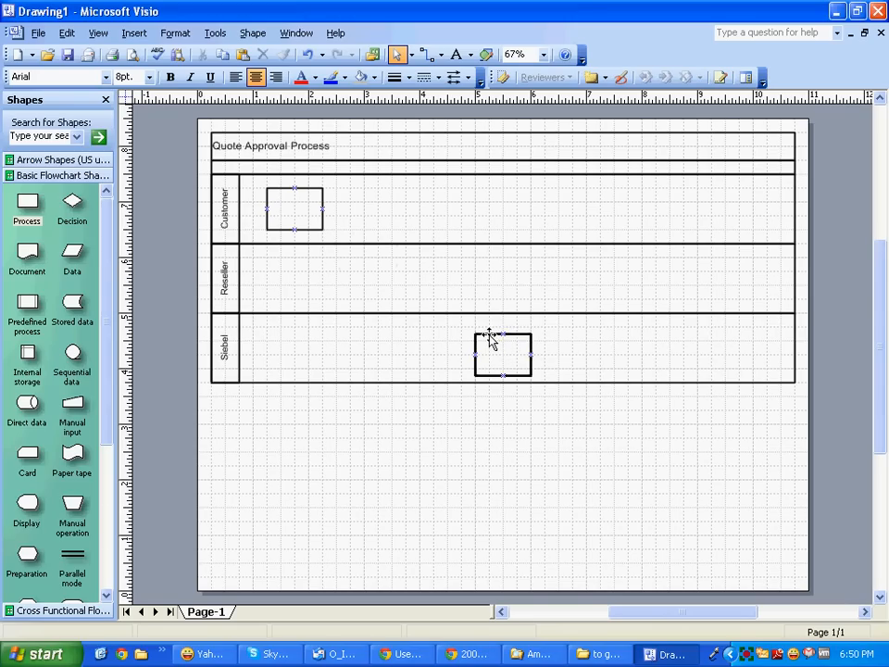
# Duplicate the unfilled process box in the Siebel band, placing two copies in the Customer band and one in the Reseller band.
pyautogui.moveTo(489, 339); pyautogui.dragTo(364, 193)
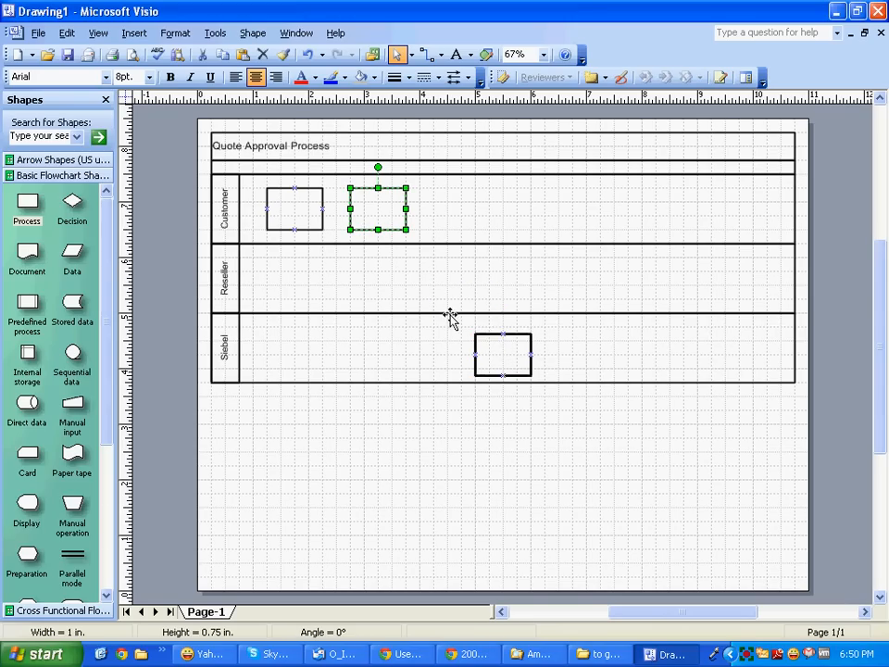
pyautogui.click(491, 339)
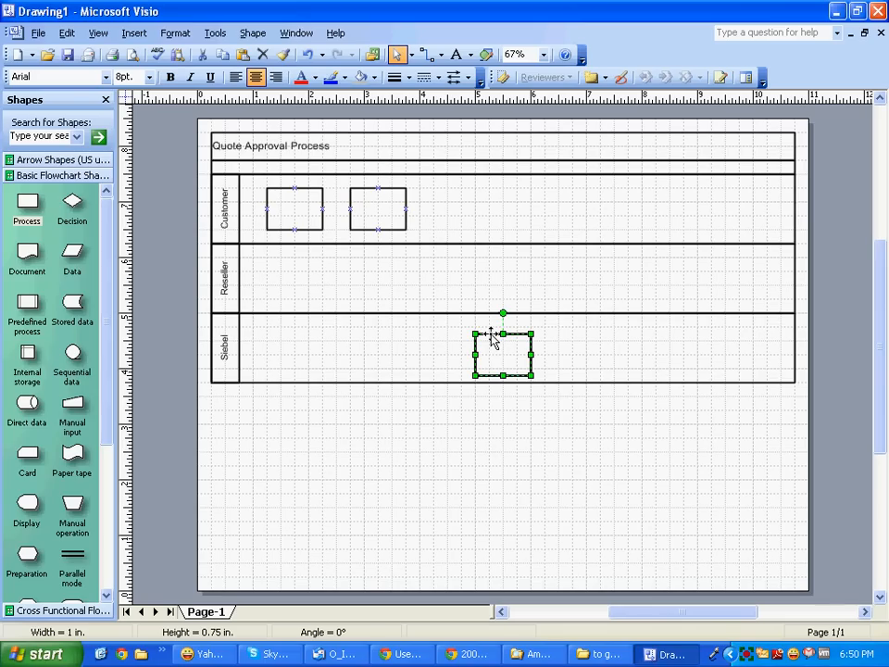
pyautogui.moveTo(491, 338); pyautogui.dragTo(458, 198)
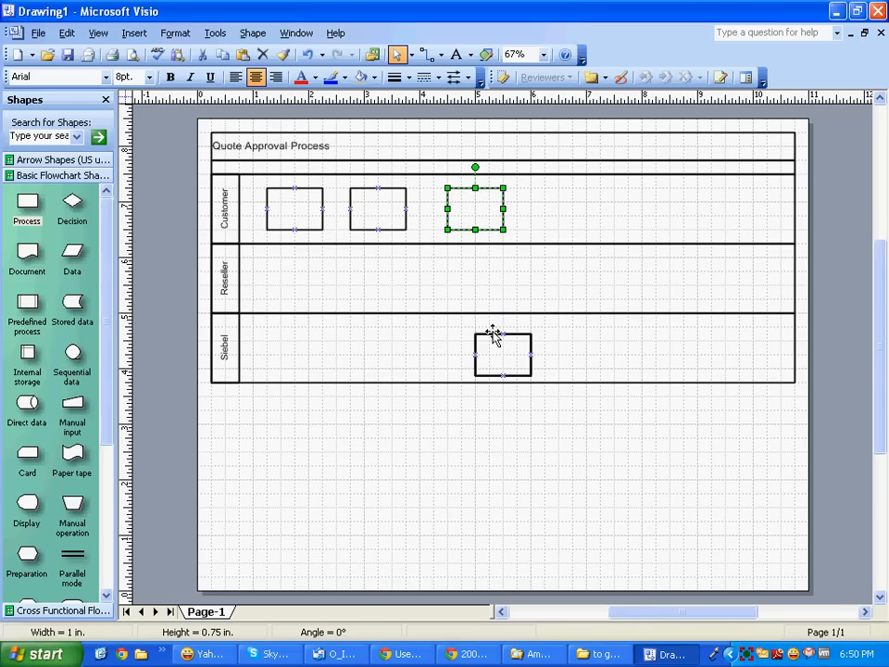
pyautogui.moveTo(491, 335); pyautogui.dragTo(329, 265)
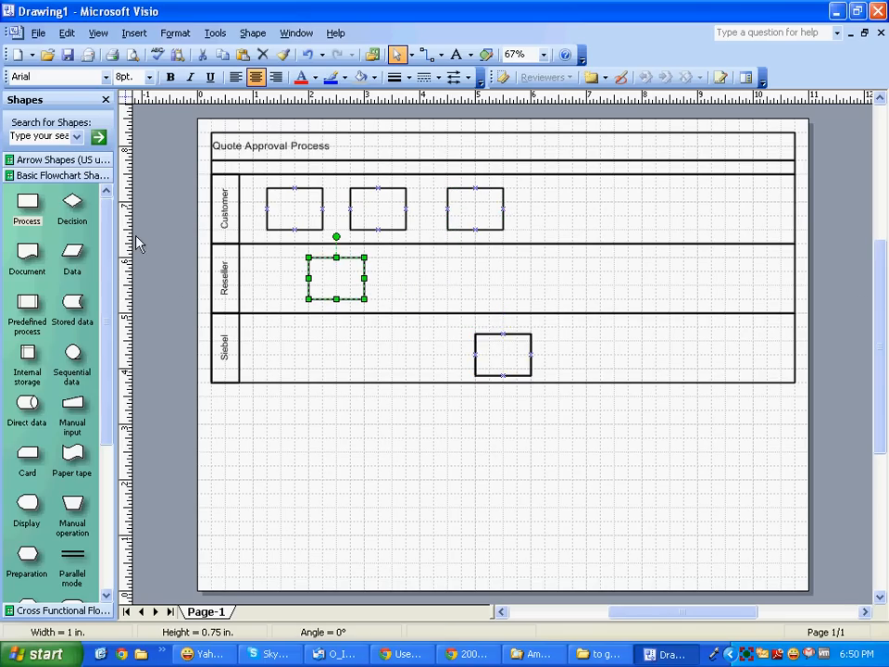
# Add a Decision shape after the Reseller process box, copy the unfilled box's formatting onto it, and duplicate the Siebel process box beneath the Reseller box.
pyautogui.moveTo(72, 201); pyautogui.dragTo(435, 278)
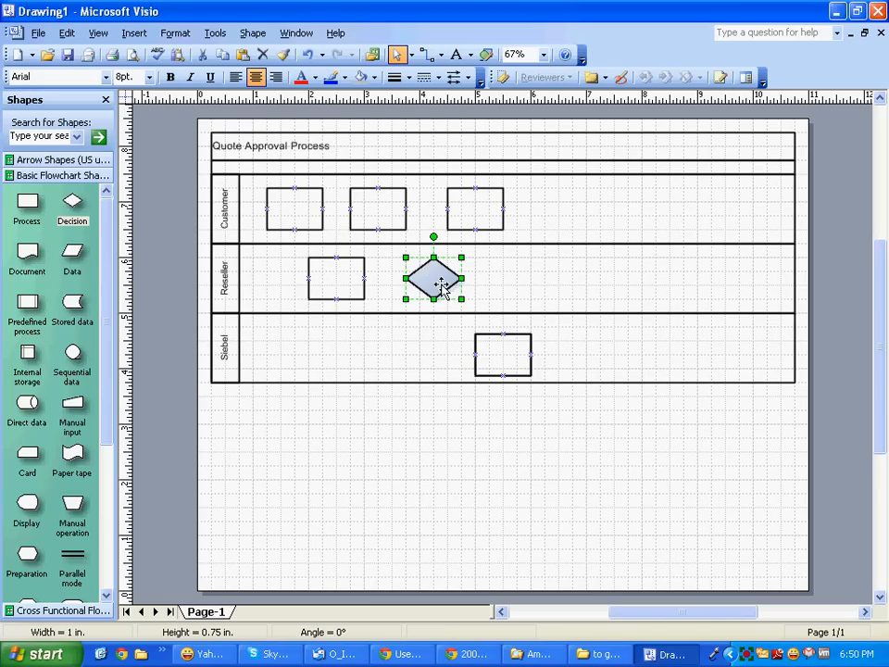
pyautogui.click(360, 229)
pyautogui.click(282, 54)
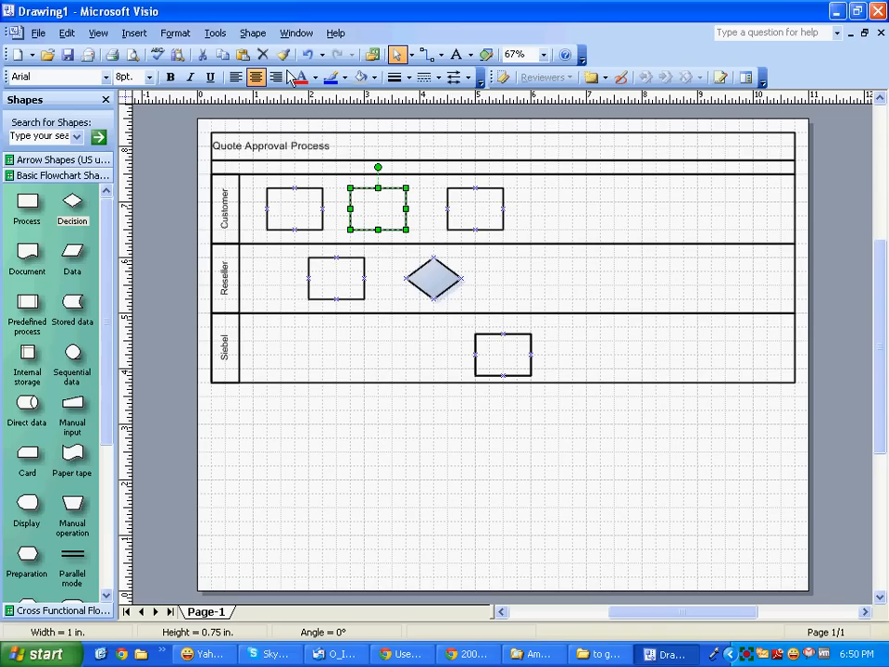
pyautogui.click(435, 282)
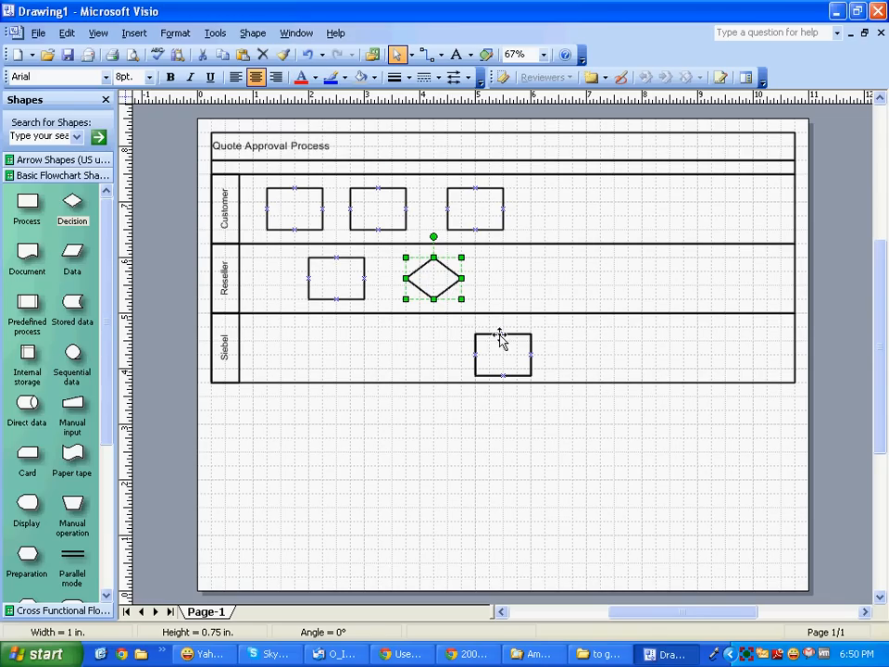
pyautogui.moveTo(498, 339); pyautogui.dragTo(332, 335)
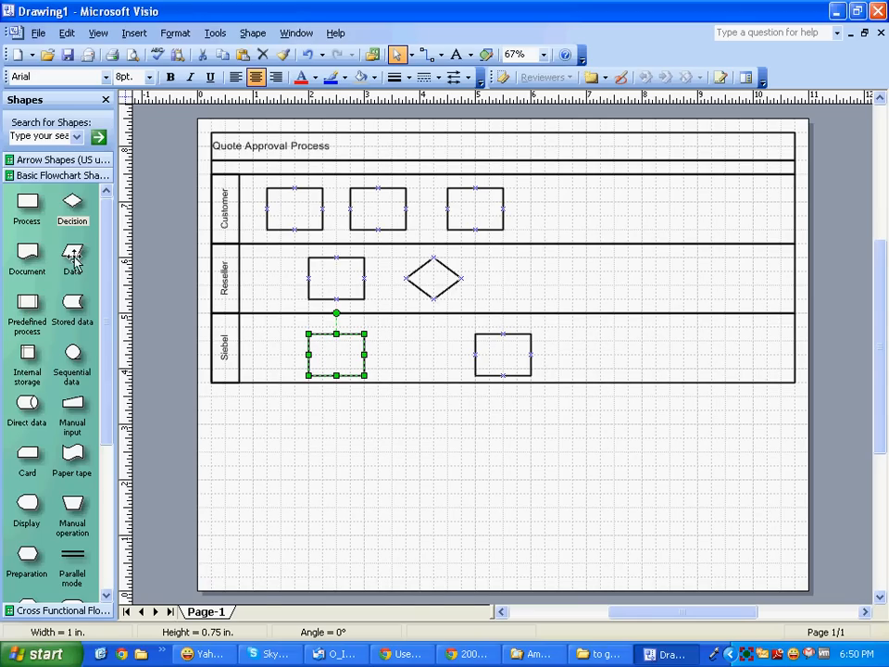
# Add a Terminator shape after the third process box in the Customer band and label it "Start".
pyautogui.click(73, 306)
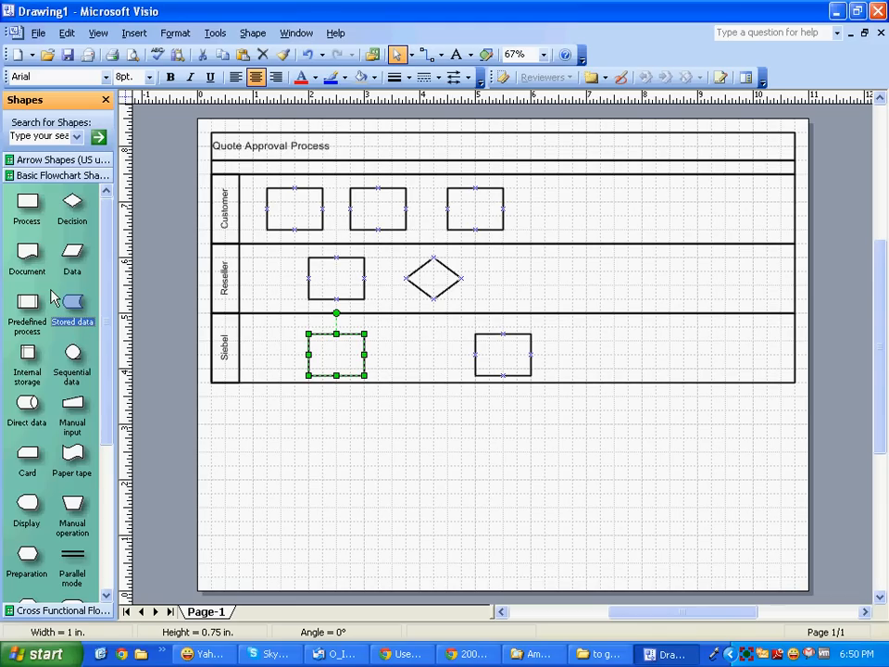
pyautogui.moveTo(108, 426); pyautogui.dragTo(559, 209)
pyautogui.click(72, 504)
pyautogui.write('Te')
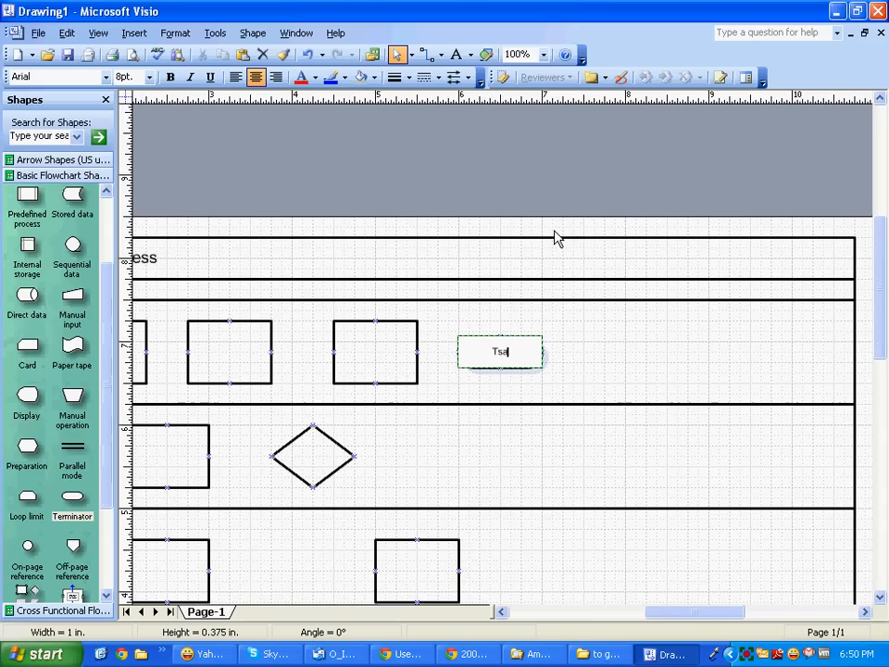
pyautogui.press('BackSpace')
pyautogui.press('BackSpace')
pyautogui.write('Start')
pyautogui.click(533, 476)
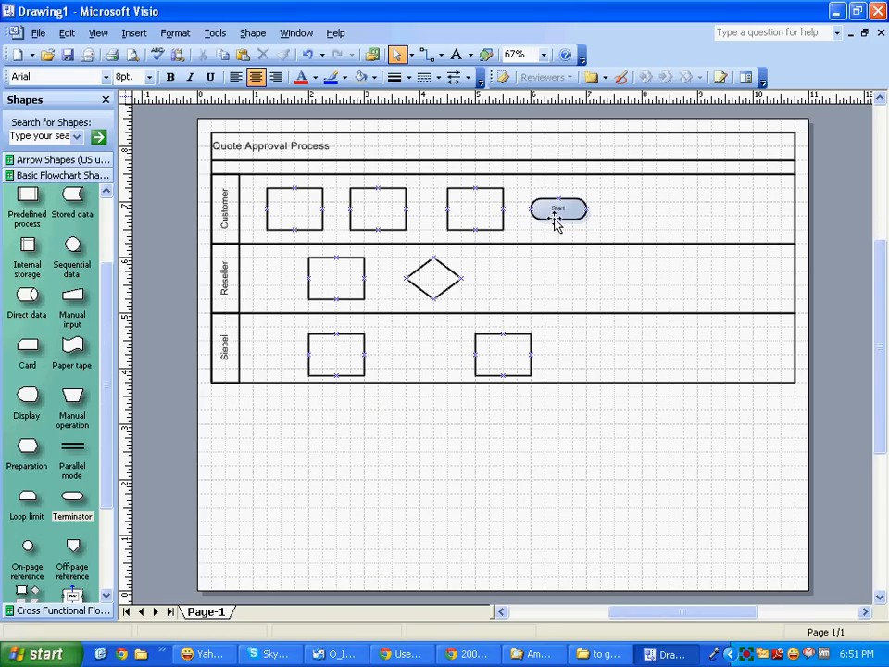
# Shift the three Customer process boxes to the right and move the Start terminator in front of the first one.
pyautogui.moveTo(522, 261); pyautogui.dragTo(255, 181)
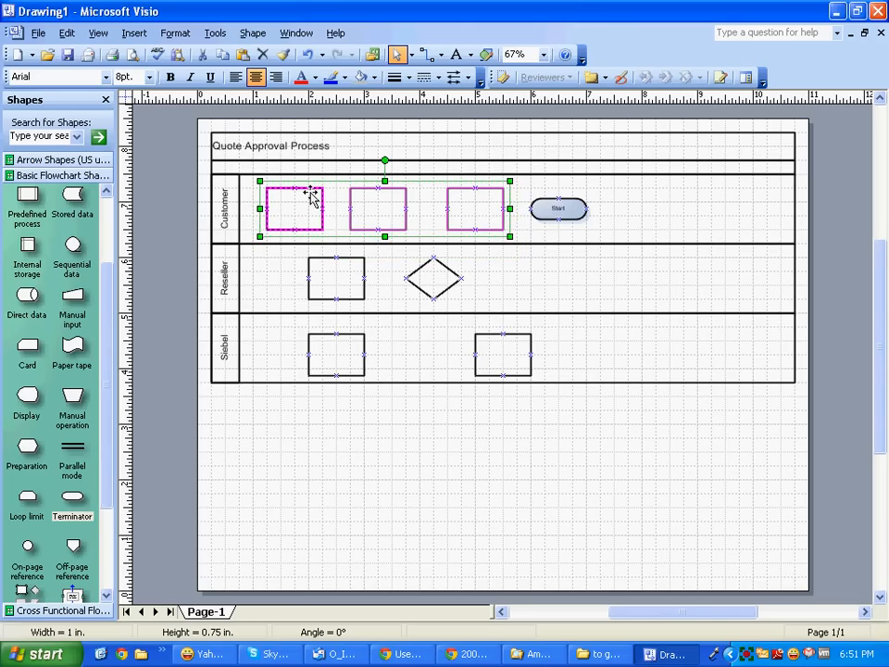
pyautogui.moveTo(320, 194); pyautogui.dragTo(395, 199)
pyautogui.click(582, 208)
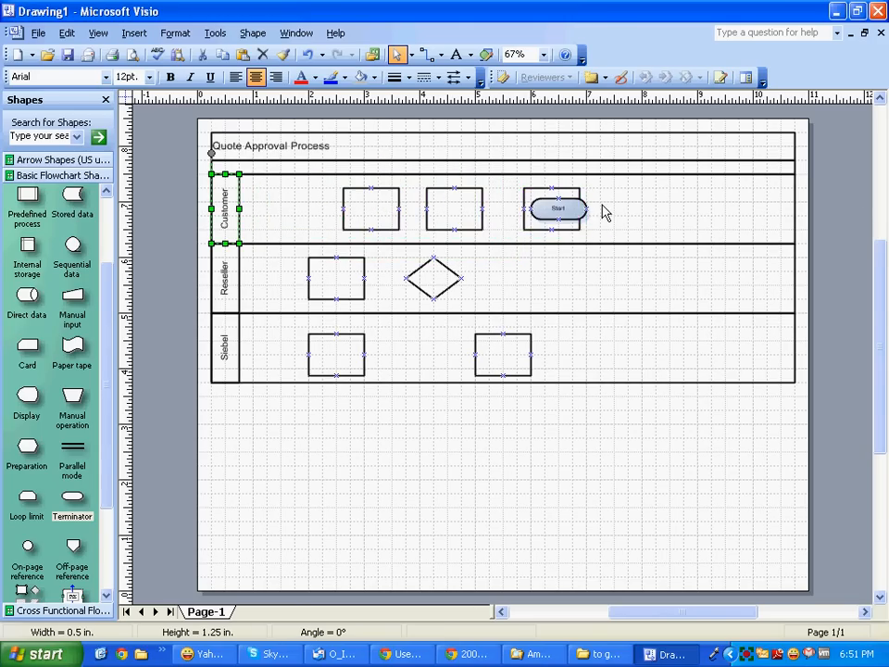
pyautogui.click(575, 206)
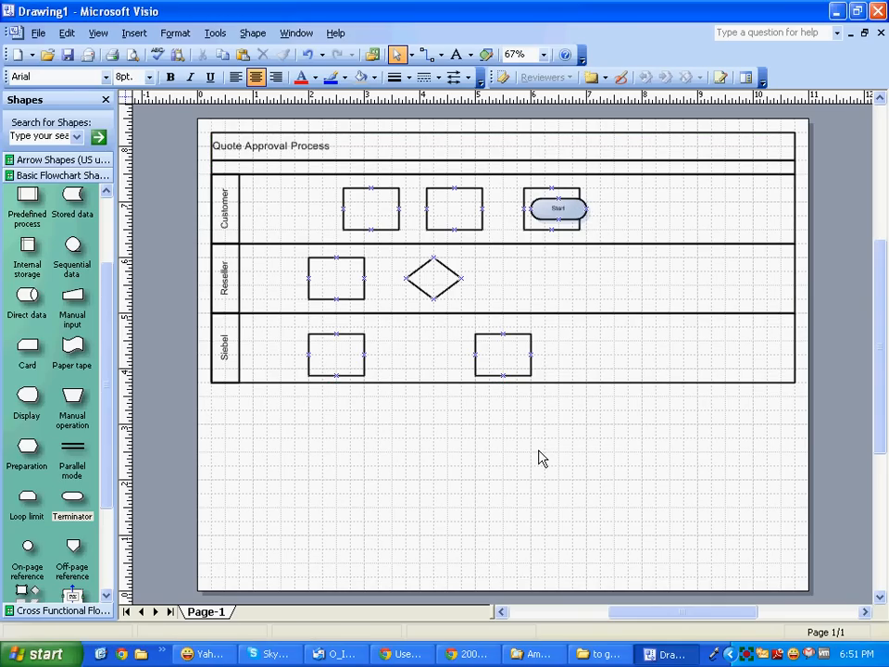
pyautogui.click(565, 207)
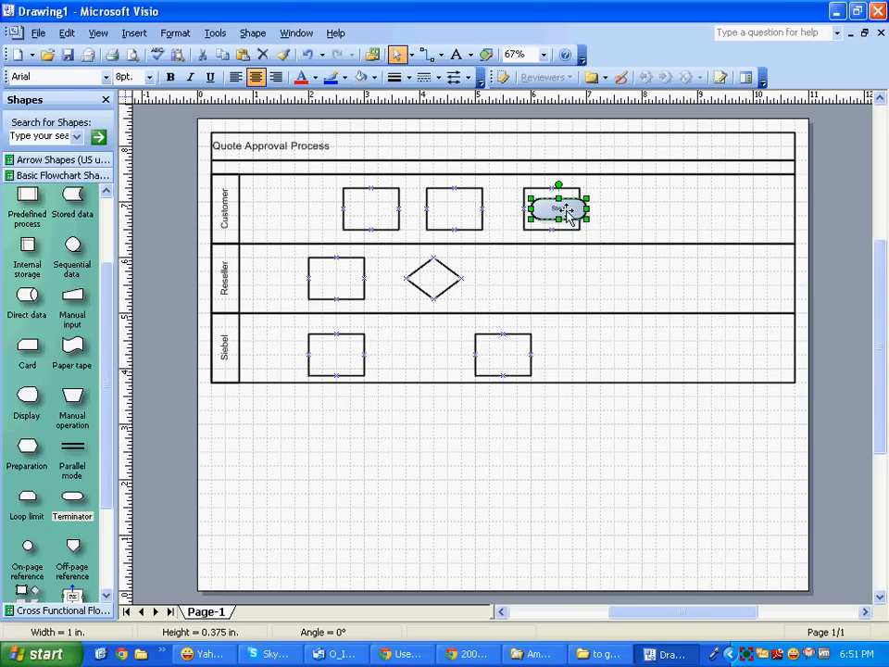
pyautogui.moveTo(574, 213); pyautogui.dragTo(299, 220)
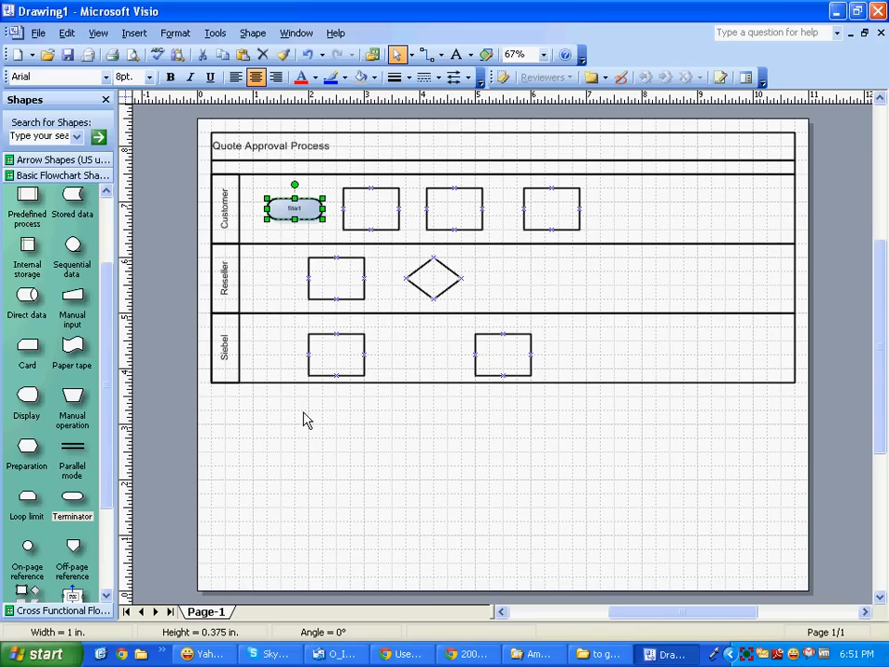
pyautogui.click(325, 456)
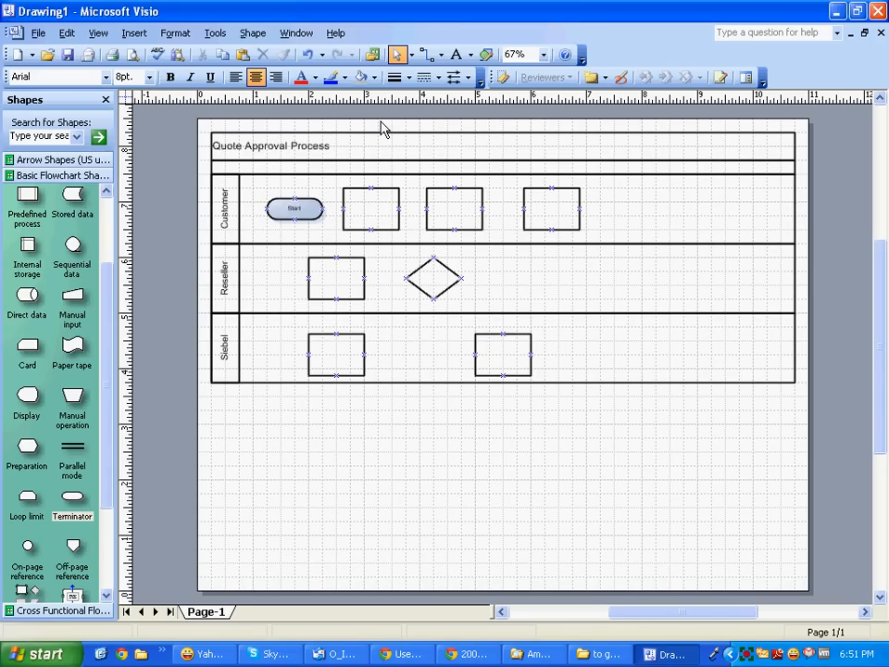
# Draw a connector from the Start terminator to the first Customer process box.
pyautogui.click(425, 56)
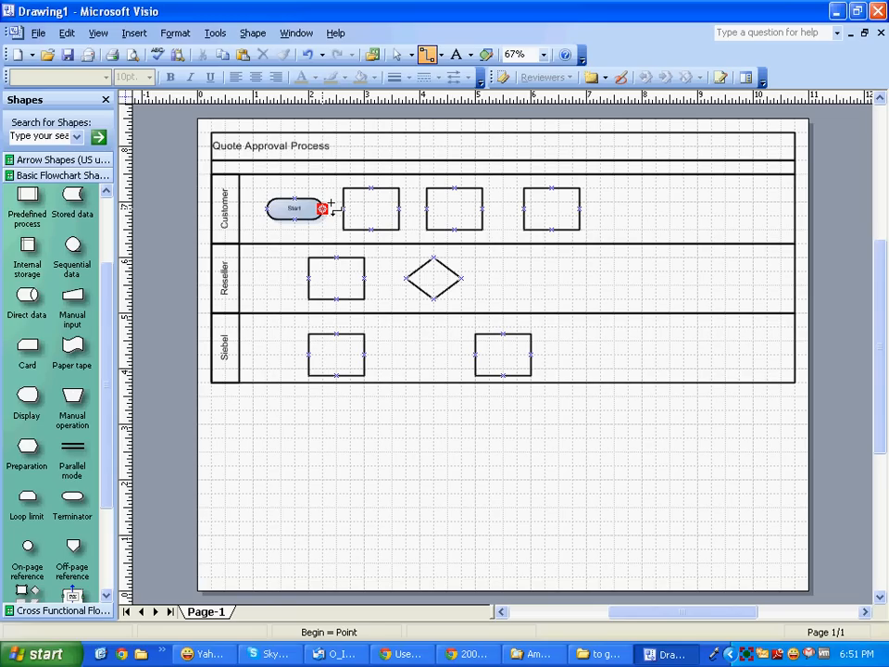
pyautogui.moveTo(331, 202)
pyautogui.mouseDown()
pyautogui.moveTo(323, 224)
pyautogui.moveTo(322, 210)
pyautogui.mouseUp()
pyautogui.click(322, 213)
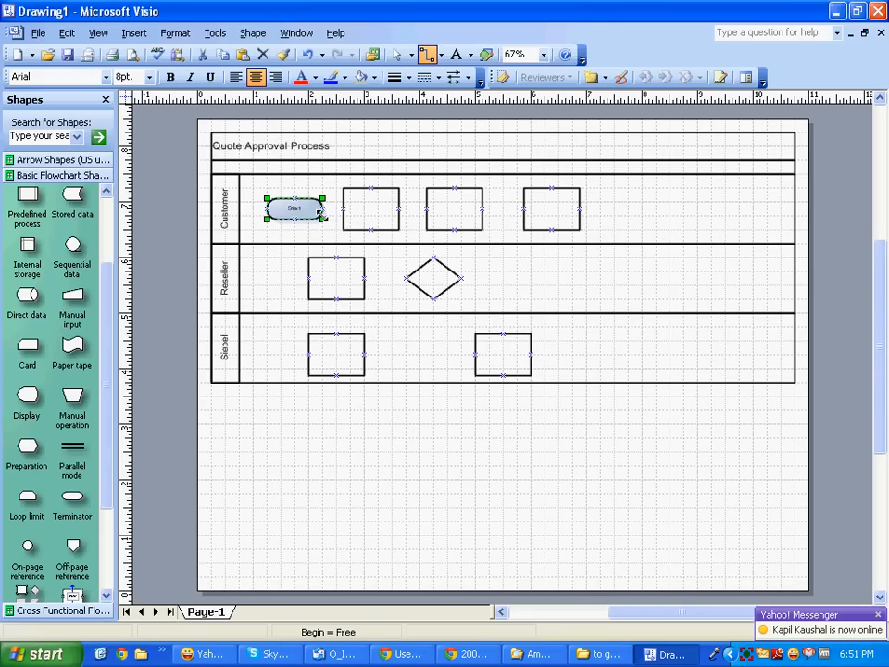
pyautogui.click(306, 253)
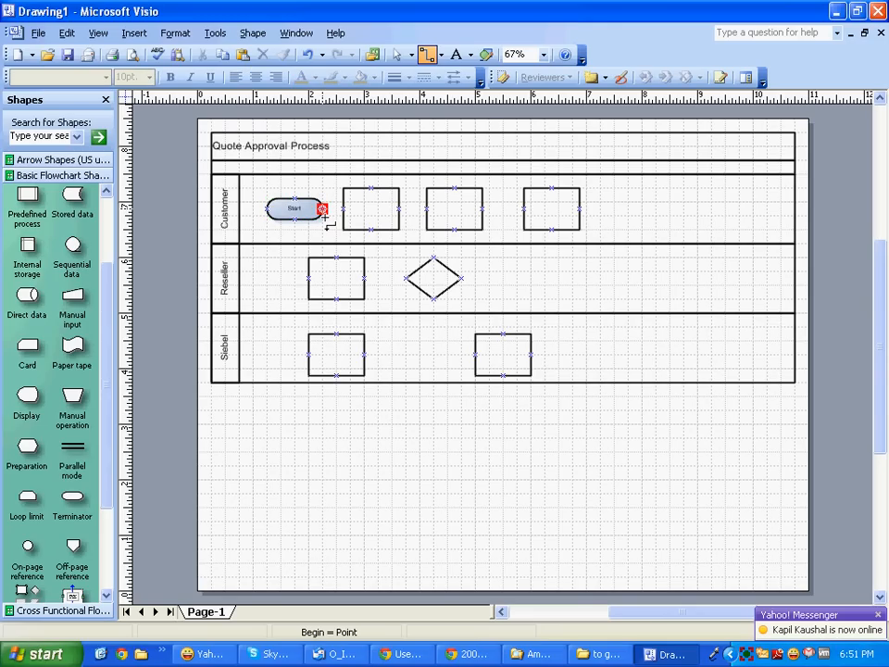
pyautogui.click(323, 214)
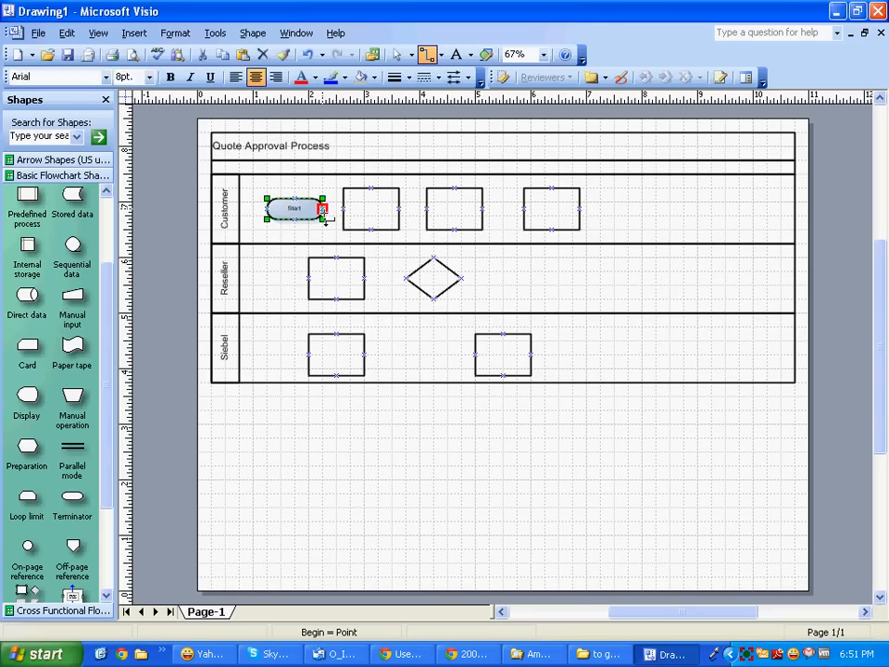
pyautogui.doubleClick(323, 215)
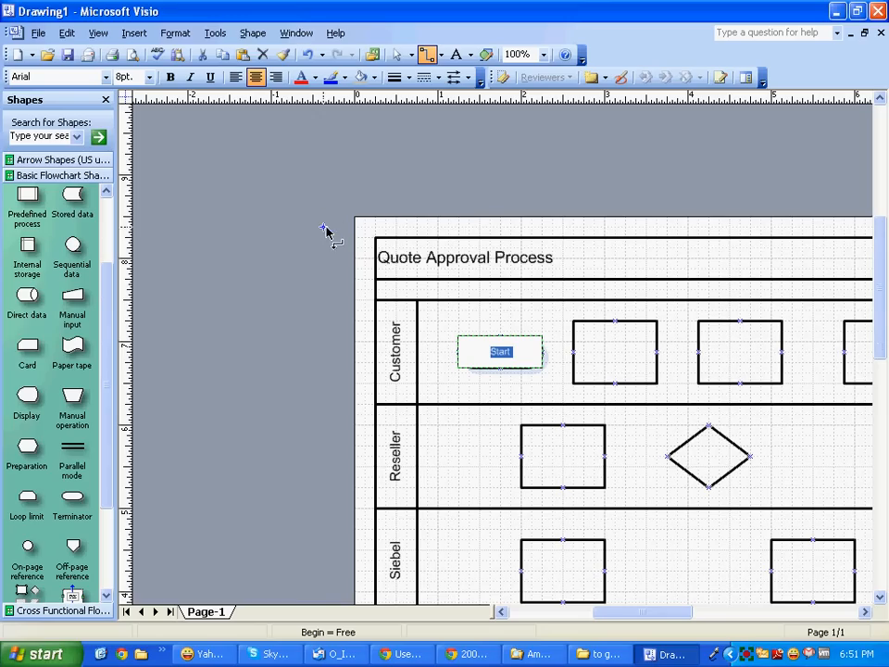
pyautogui.click(448, 428)
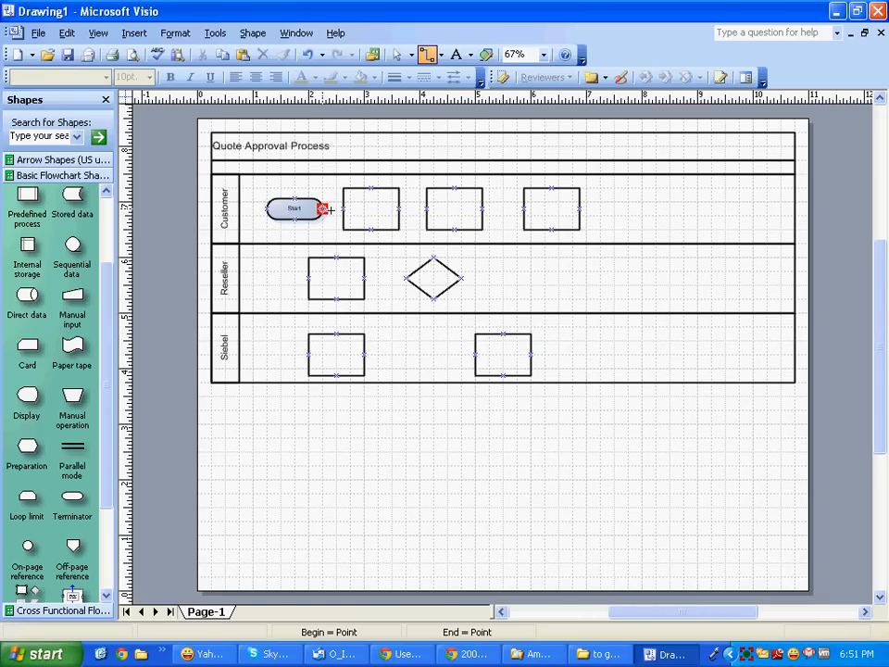
pyautogui.moveTo(324, 209); pyautogui.dragTo(343, 209)
pyautogui.click(378, 272)
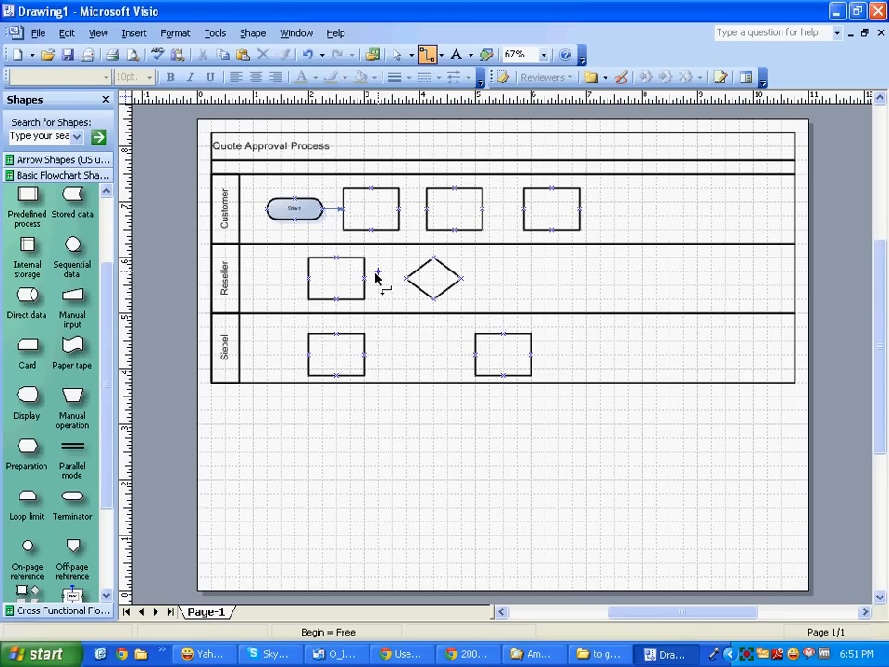
# Connect the Customer boxes in sequence, the third to the Reseller box, that box to the decision, and the decision to both Siebel boxes.
pyautogui.moveTo(400, 208); pyautogui.dragTo(425, 209)
pyautogui.moveTo(483, 209); pyautogui.dragTo(336, 334)
pyautogui.moveTo(460, 278); pyautogui.dragTo(503, 334)
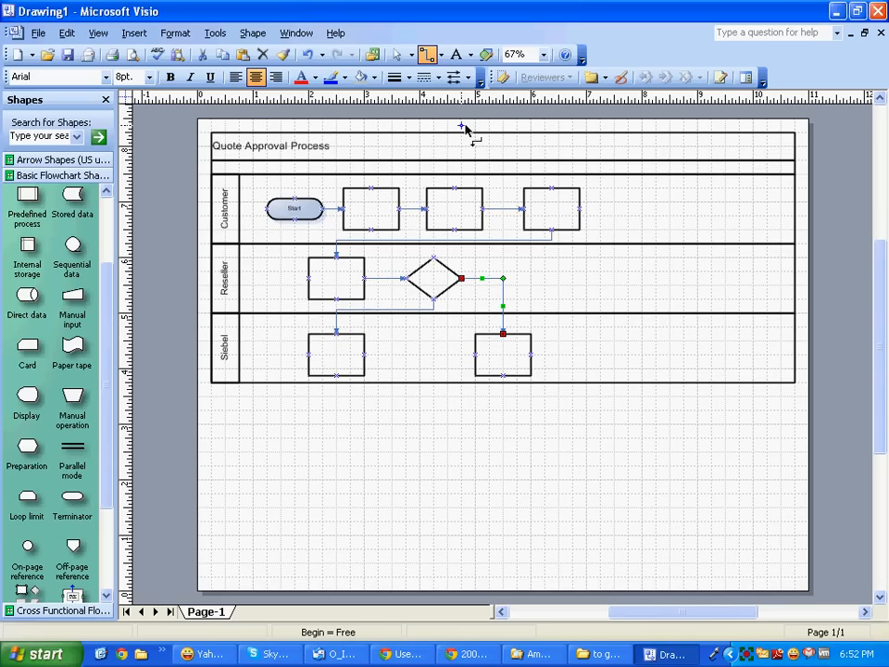
pyautogui.click(397, 56)
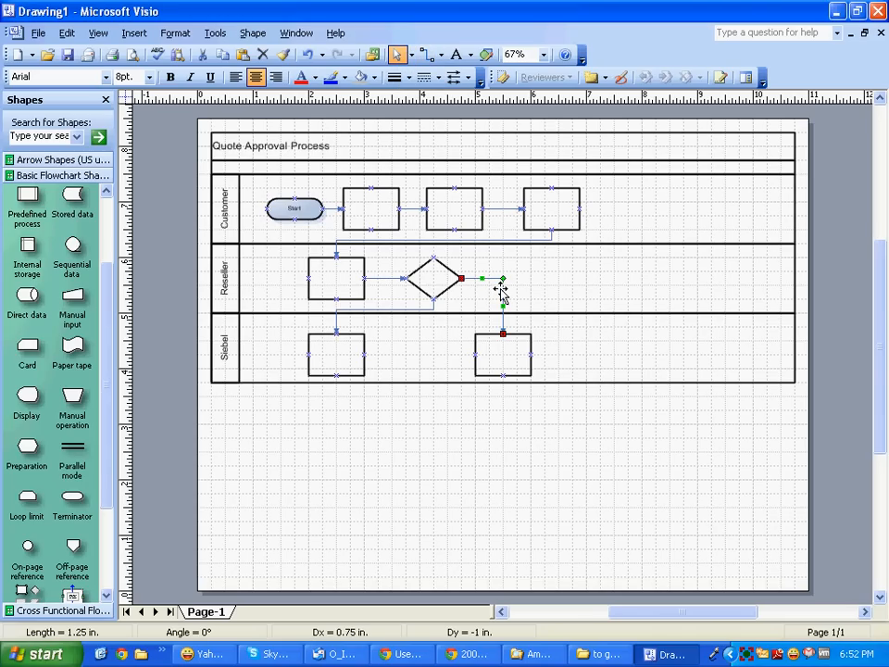
# Label the decision's connector to the right-hand Siebel box "NO" and its connector to the left-hand Siebel box "Yes".
pyautogui.write('NO')
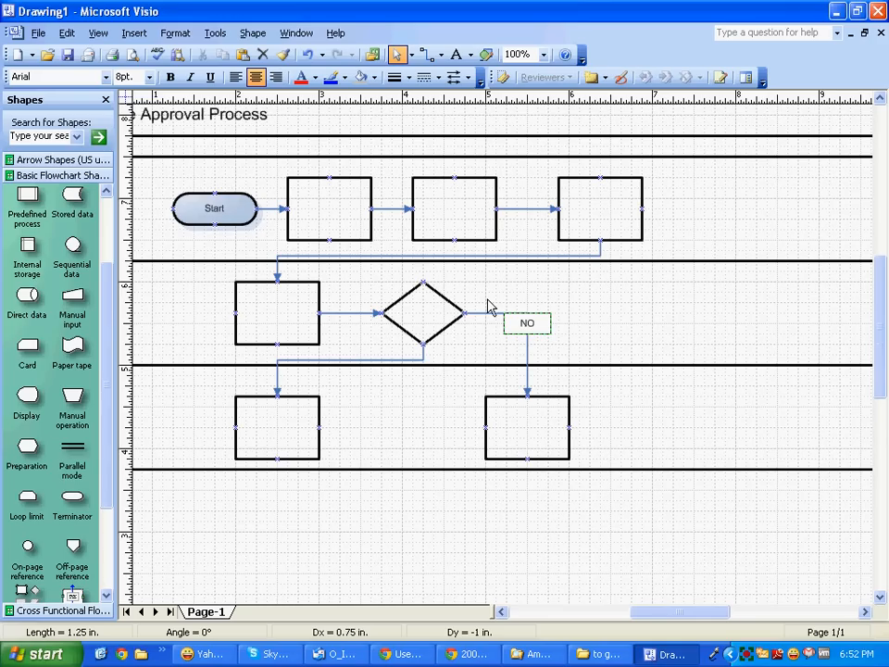
pyautogui.click(348, 361)
pyautogui.write('Yes')
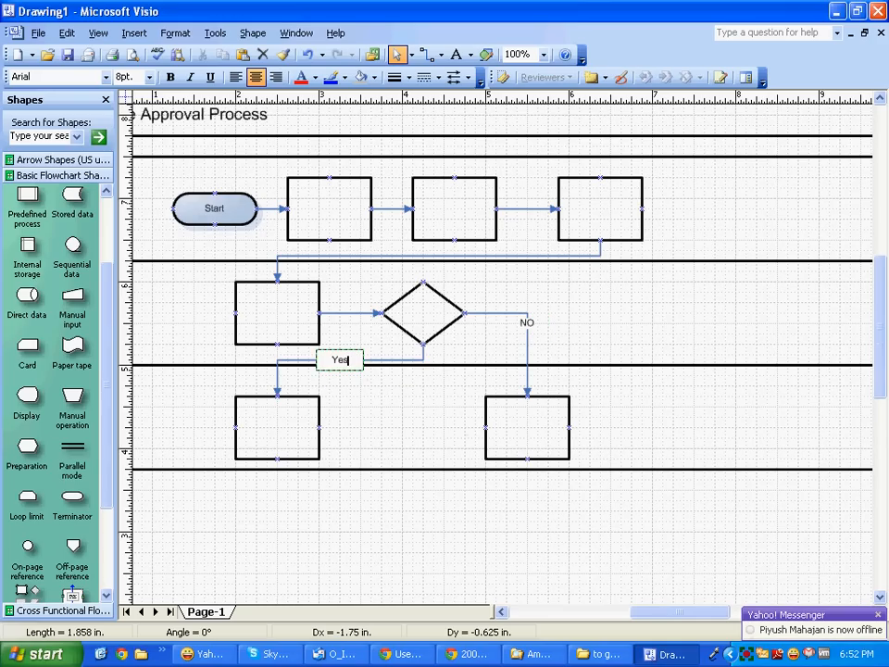
pyautogui.click(370, 439)
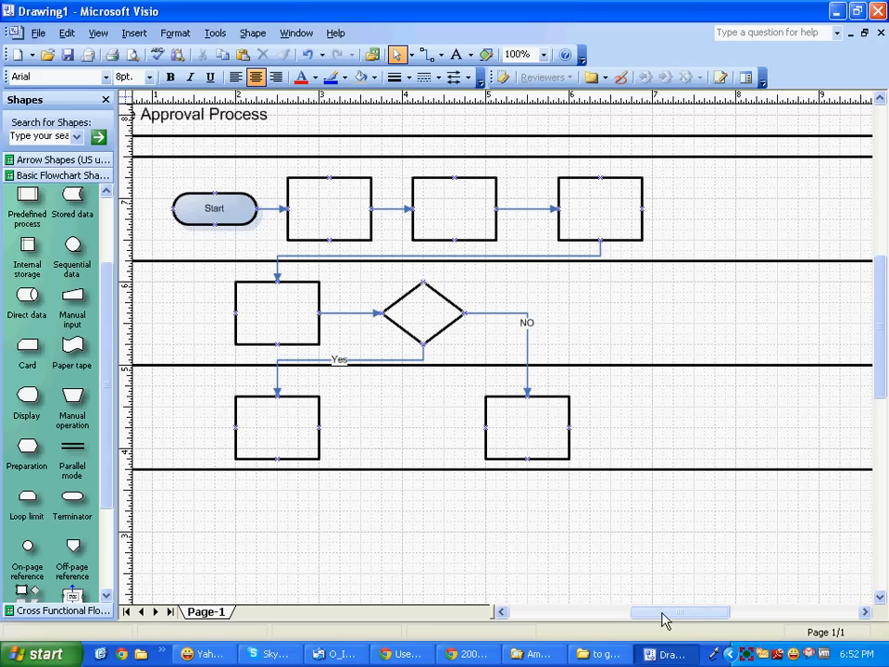
# Move the "NO" label beside the decision's right corner and the "Yes" label just below its lower corner.
pyautogui.moveTo(663, 611)
pyautogui.mouseDown()
pyautogui.moveTo(637, 609)
pyautogui.moveTo(648, 612)
pyautogui.mouseUp()
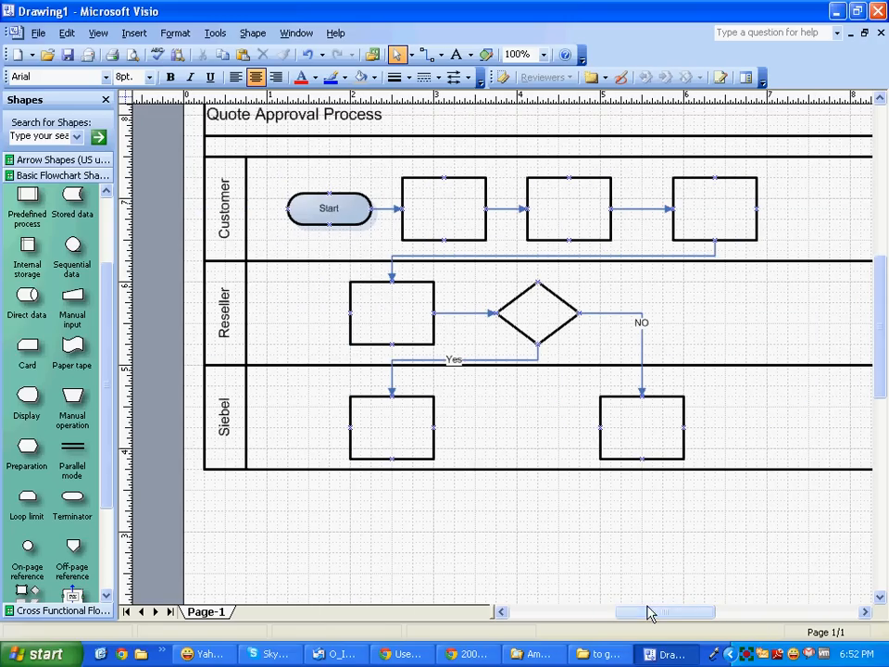
pyautogui.click(640, 339)
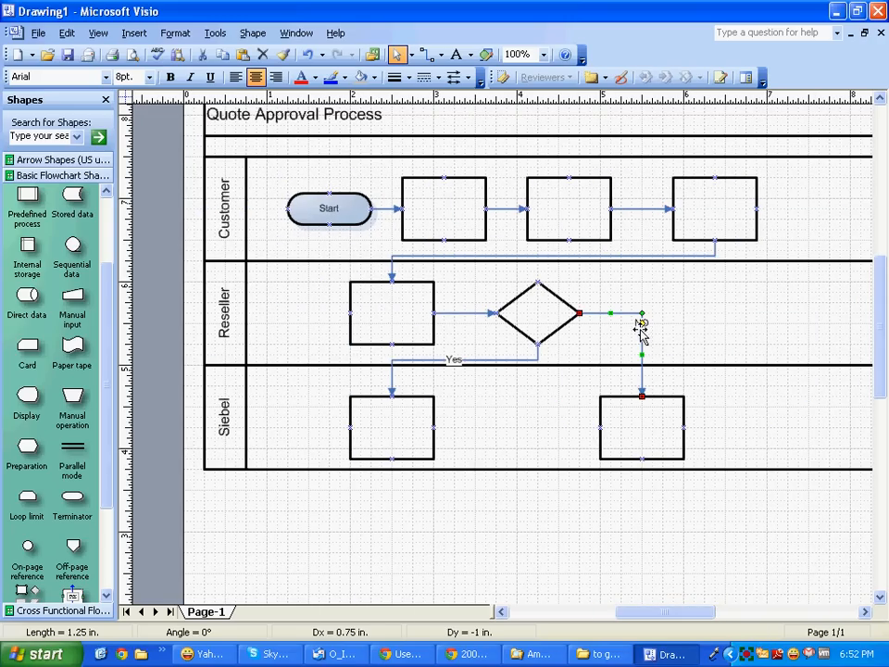
pyautogui.moveTo(642, 324); pyautogui.dragTo(601, 313)
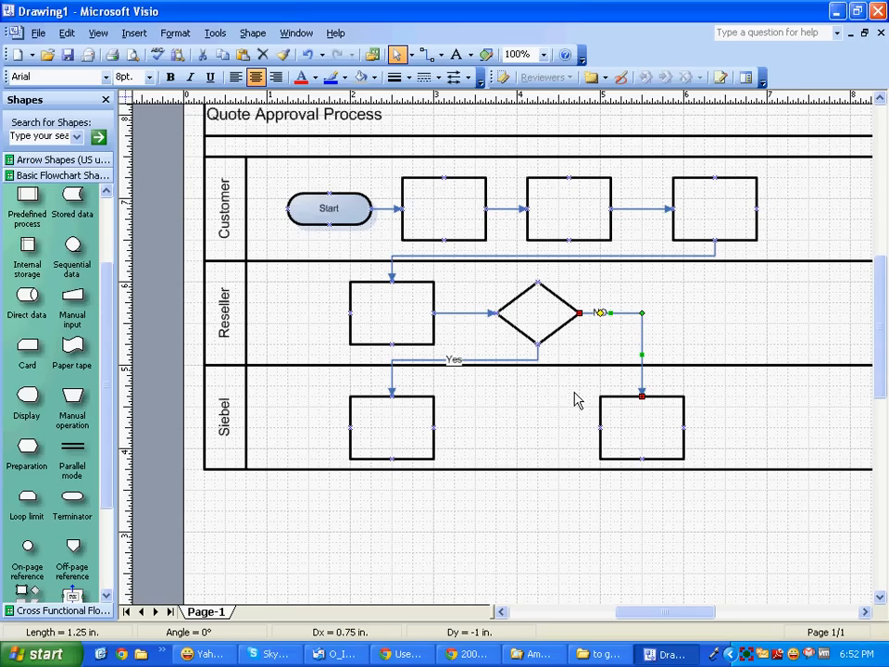
pyautogui.click(545, 443)
pyautogui.click(453, 360)
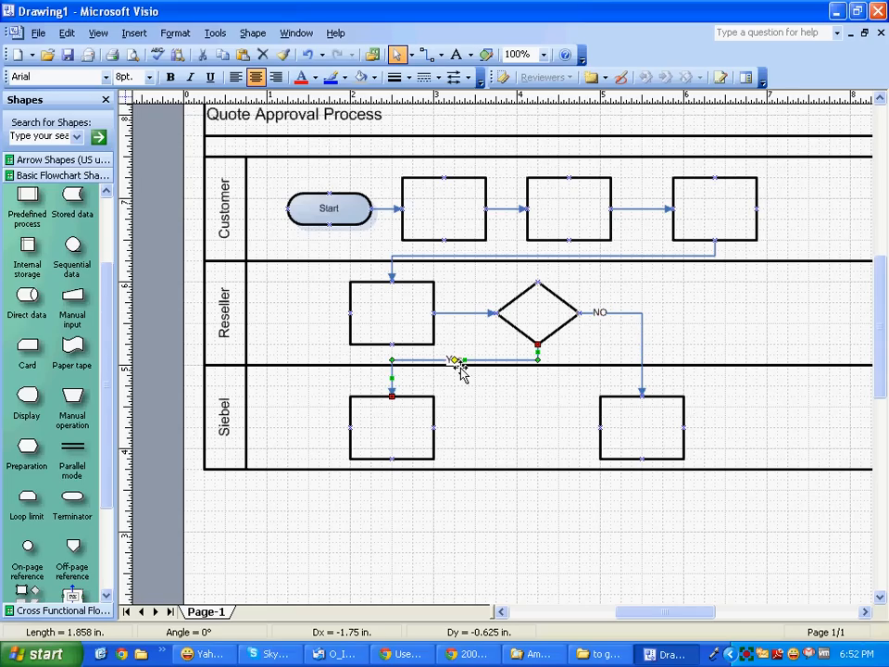
pyautogui.moveTo(453, 360); pyautogui.dragTo(537, 356)
pyautogui.click(533, 398)
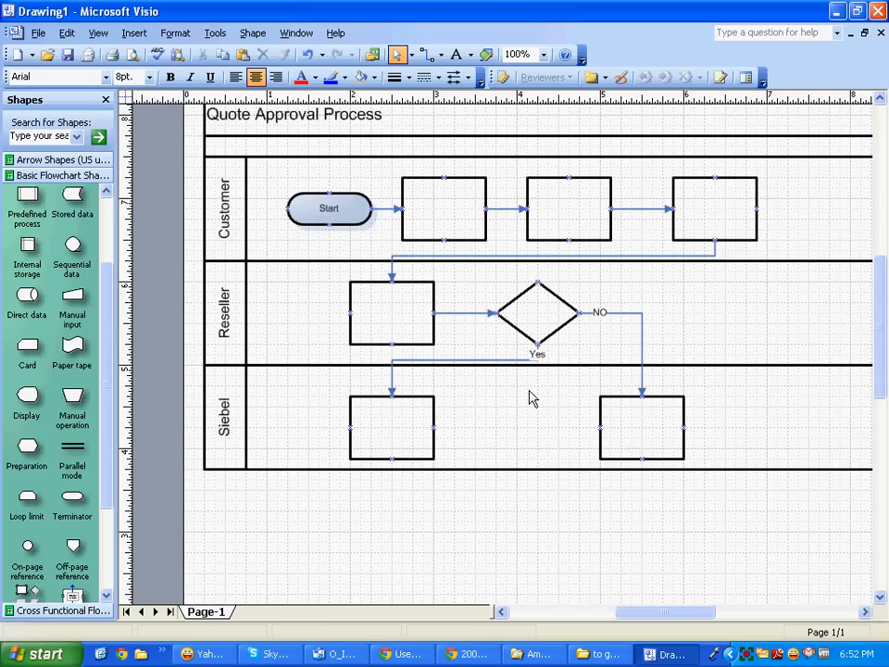
# Label the connector from the third Customer box to the Reseller box "Yes anything".
pyautogui.click(426, 255)
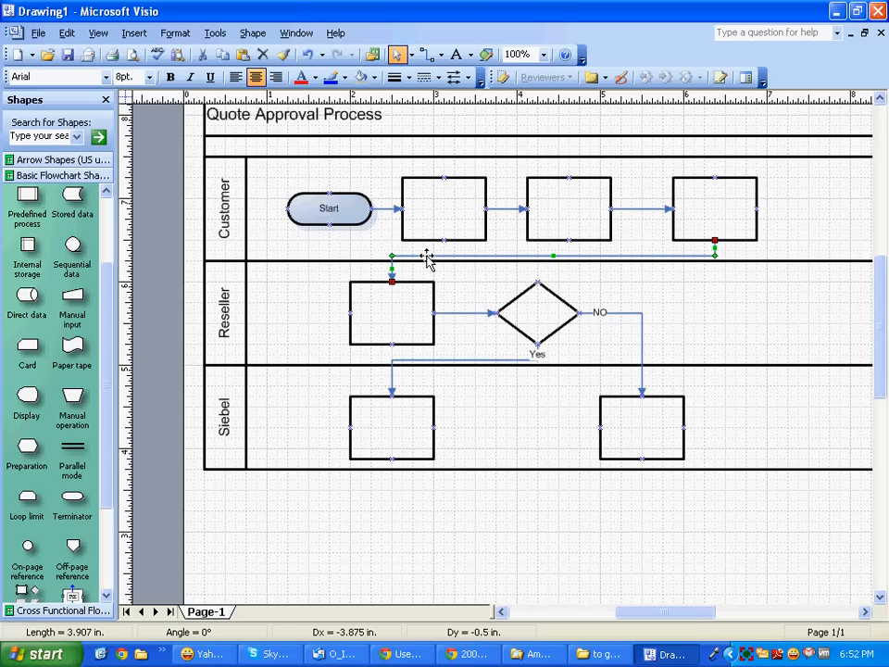
pyautogui.write('Yes anything')
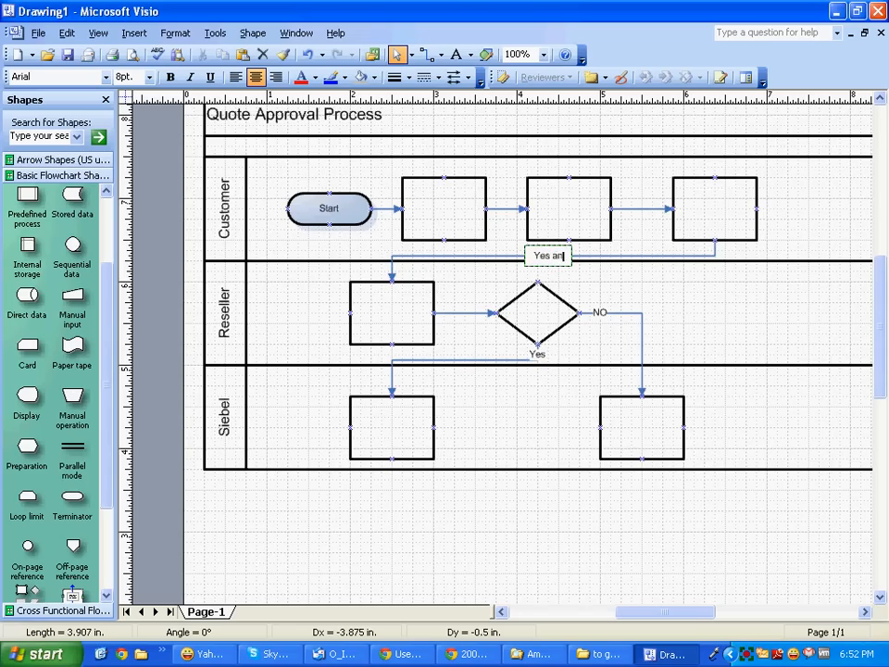
pyautogui.click(315, 299)
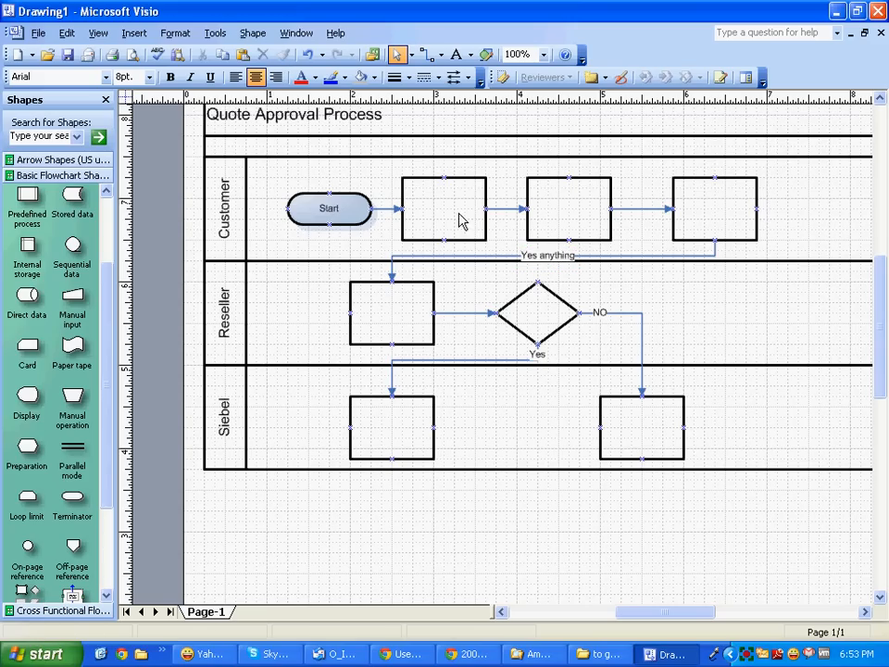
# Label the first process box in the Customer band "Start typing".
pyautogui.click(440, 180)
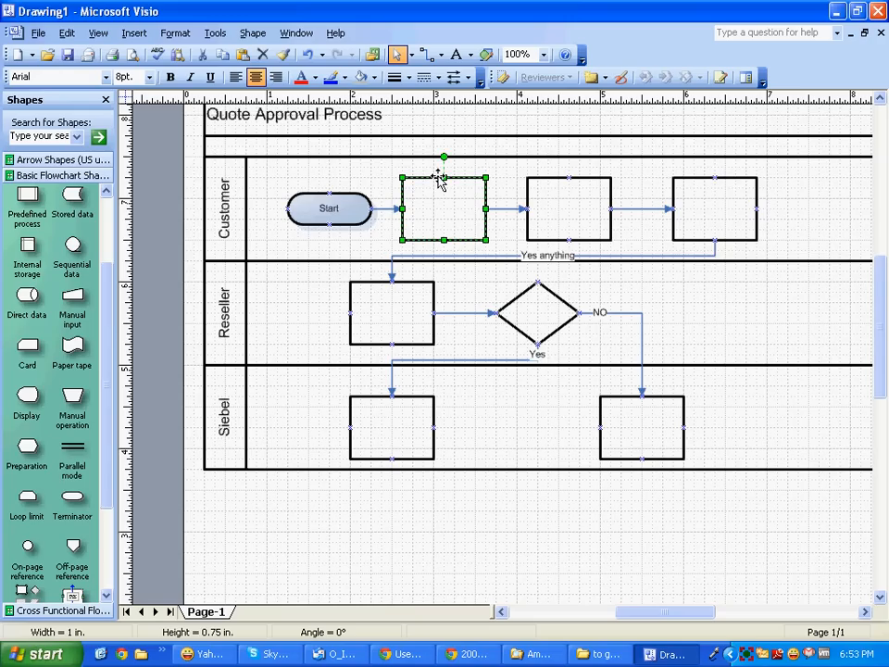
pyautogui.write('Start ')
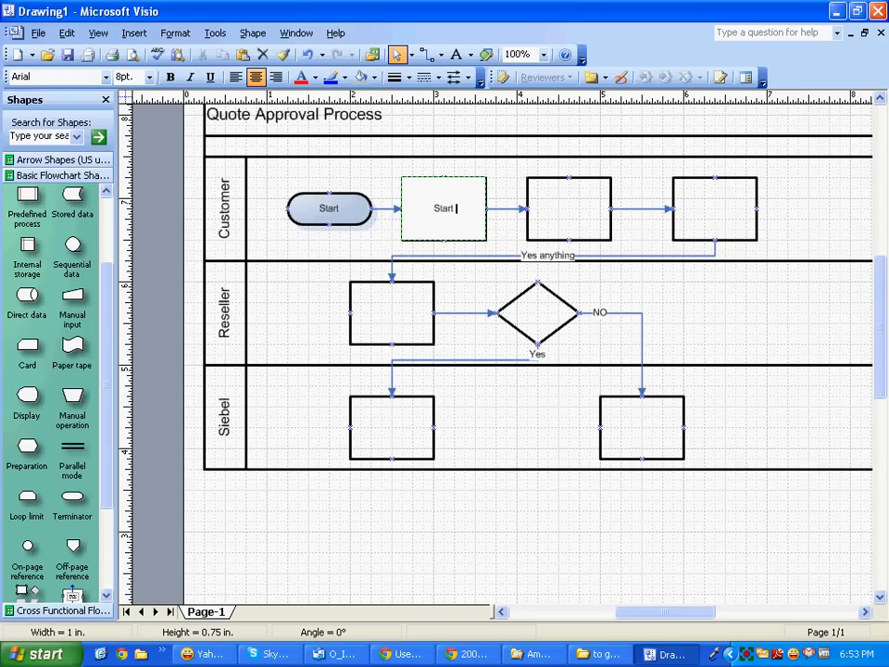
pyautogui.write('typing')
pyautogui.click(290, 340)
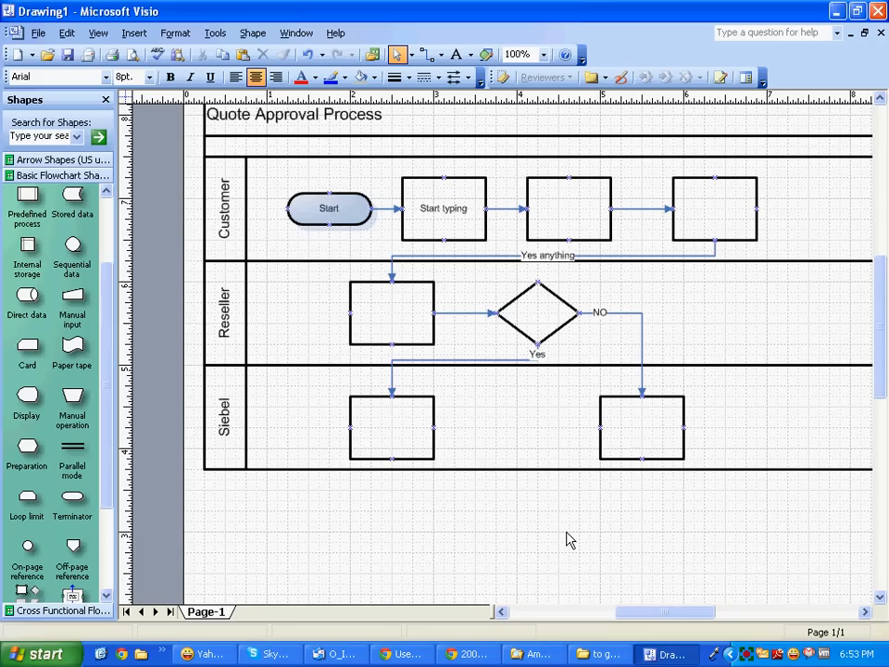
# Narrow all the flowchart shapes and connectors together so that each process box is about 0.73 in wide.
pyautogui.moveTo(651, 620); pyautogui.dragTo(665, 618)
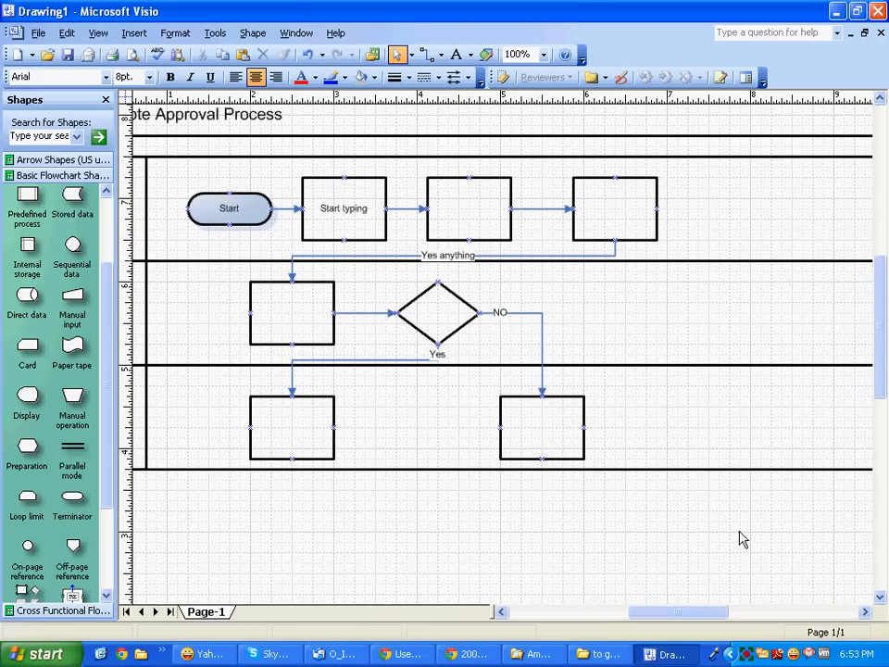
pyautogui.moveTo(748, 533); pyautogui.dragTo(167, 151)
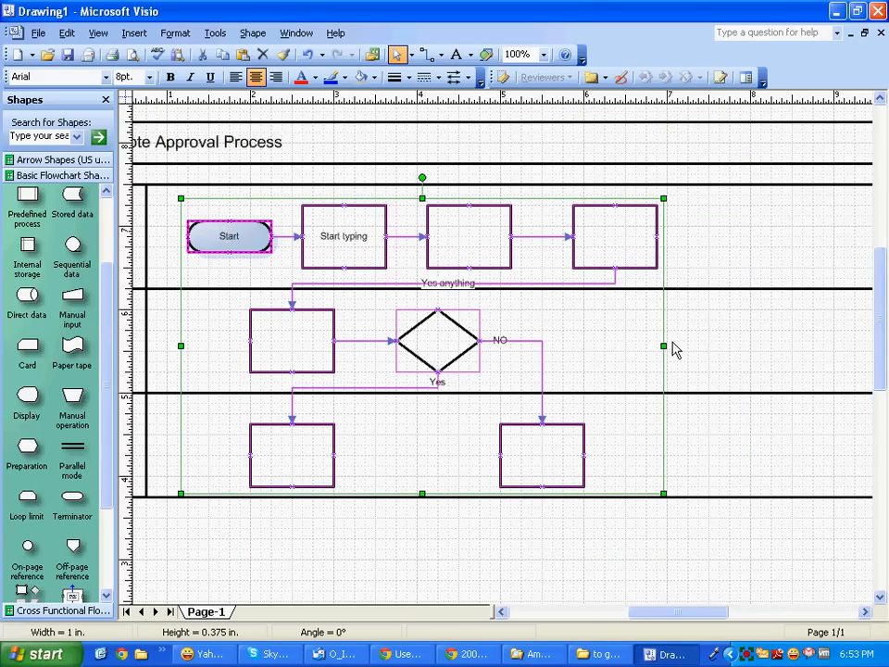
pyautogui.moveTo(664, 345); pyautogui.dragTo(540, 342)
pyautogui.click(589, 537)
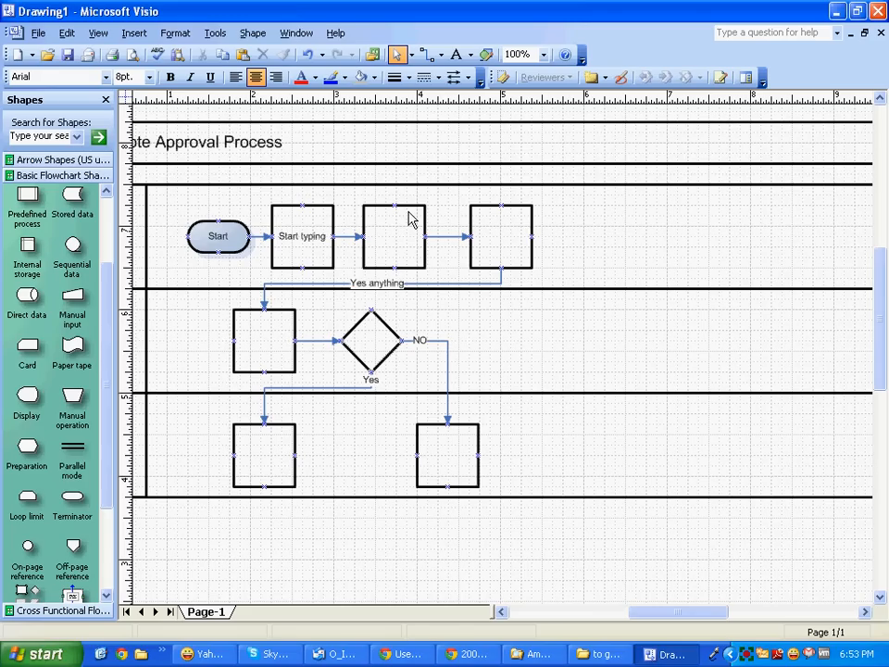
# Copy the formatting of the "Start typing" box onto the Start terminator with Format Painter.
pyautogui.click(291, 210)
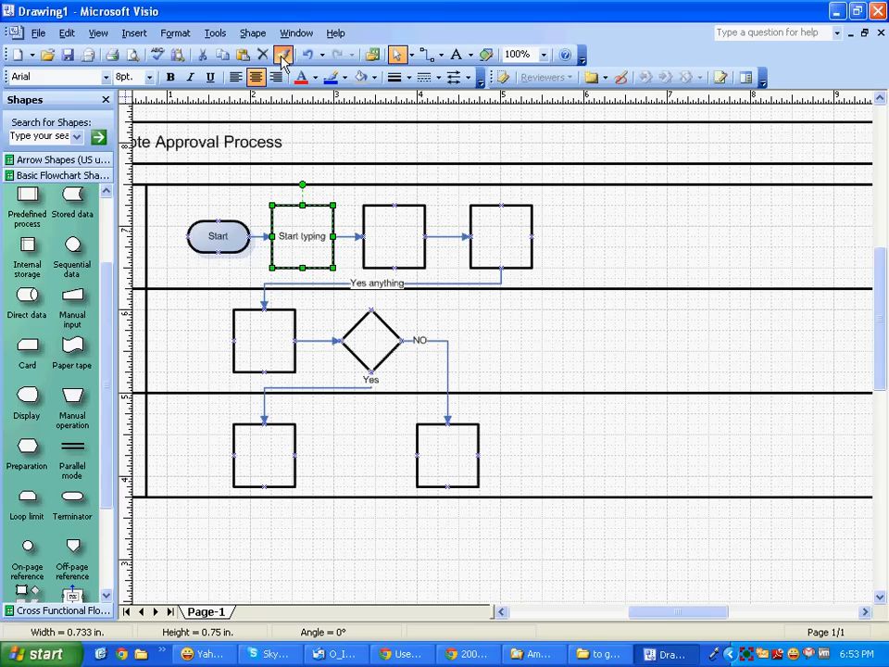
pyautogui.click(220, 239)
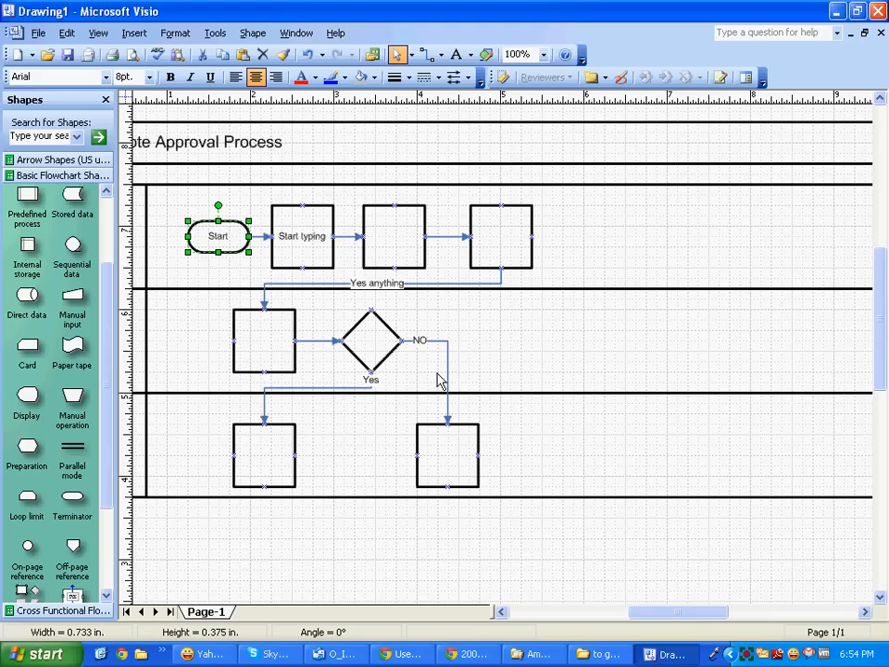
# Set the line weight of everything in the drawing, including the bands, shapes and connectors, to 01.
pyautogui.click(403, 163)
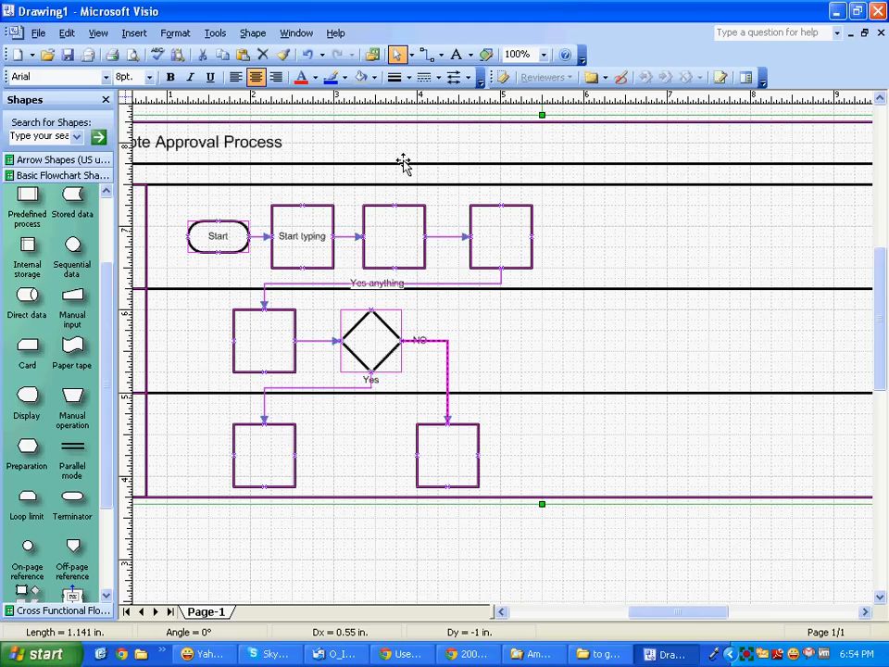
pyautogui.rightClick(441, 124)
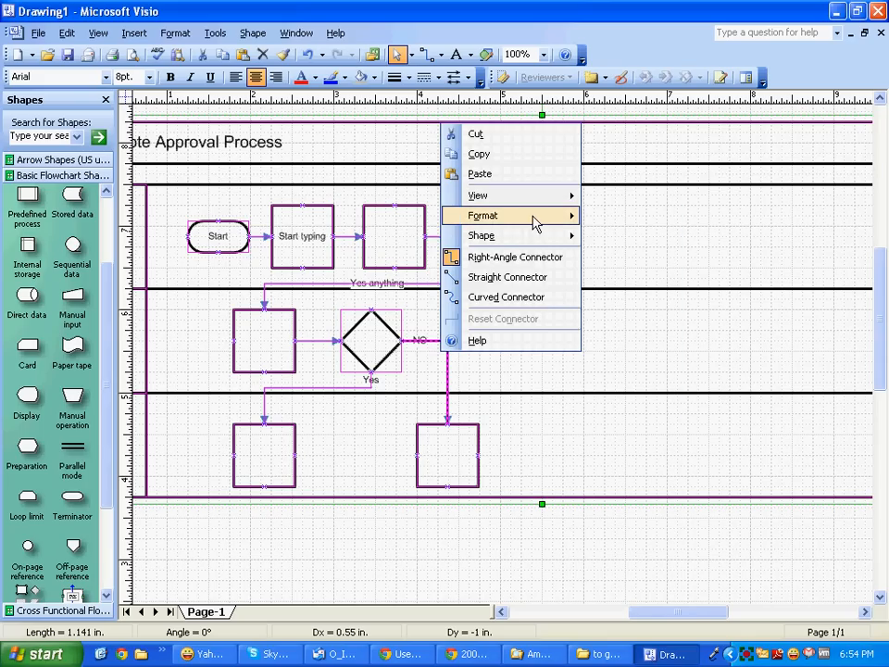
pyautogui.moveTo(535, 223)
pyautogui.click(619, 235)
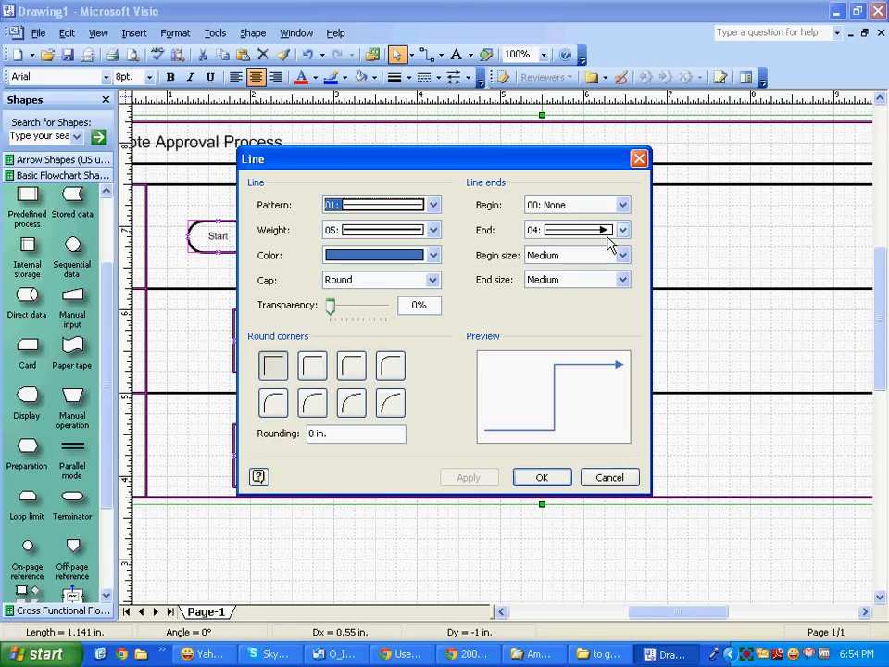
pyautogui.click(376, 232)
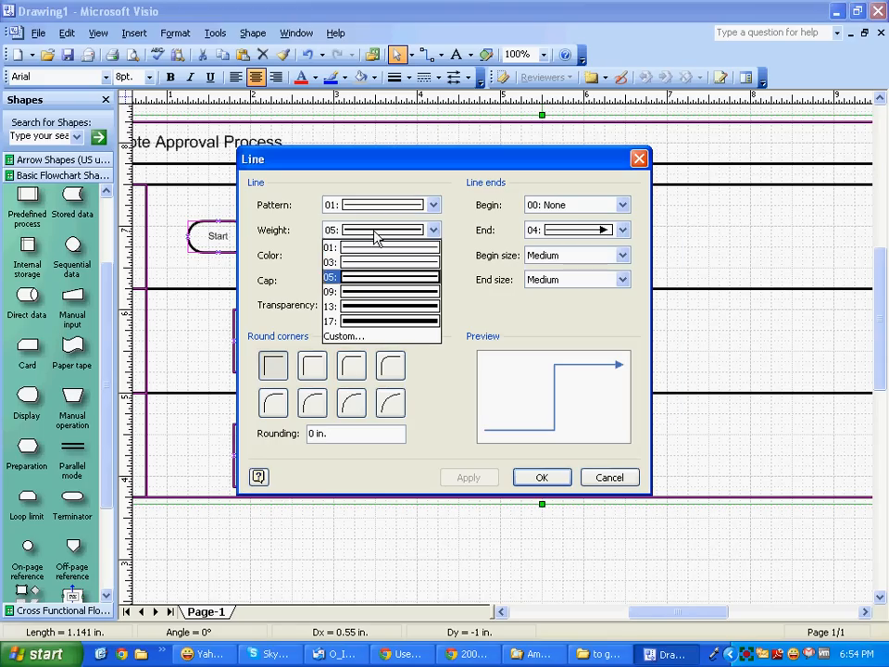
pyautogui.click(377, 248)
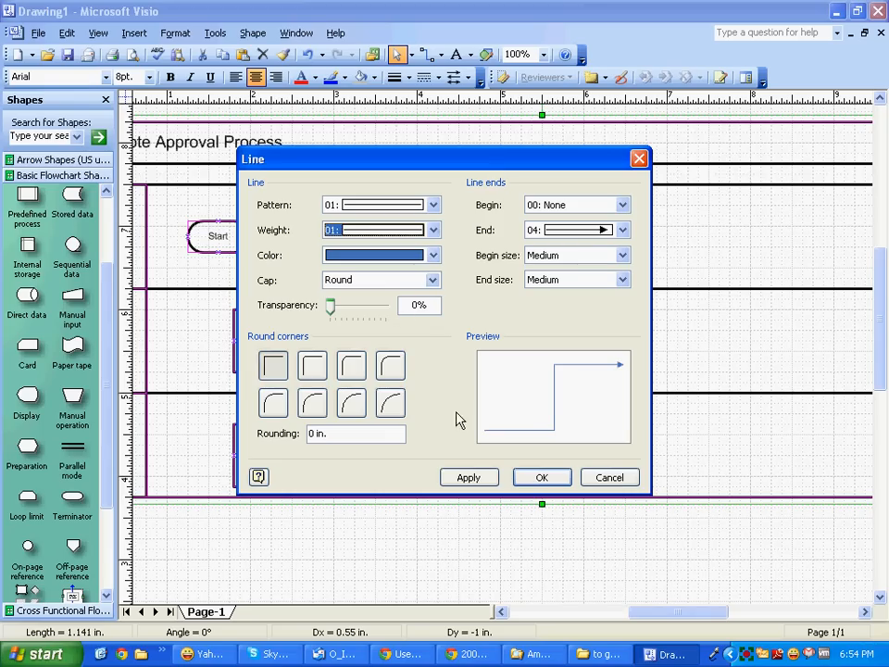
pyautogui.click(468, 477)
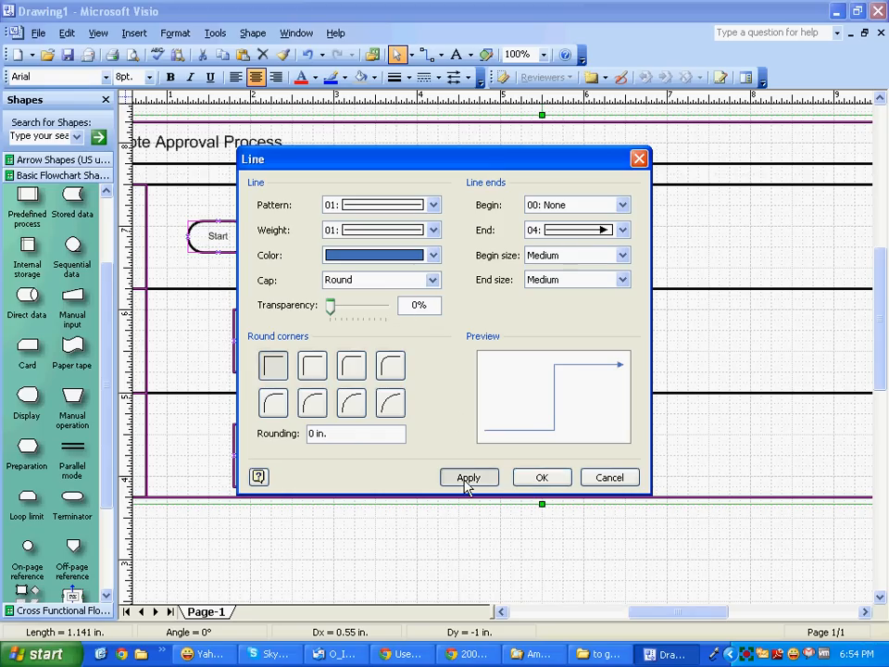
pyautogui.click(531, 479)
pyautogui.click(516, 373)
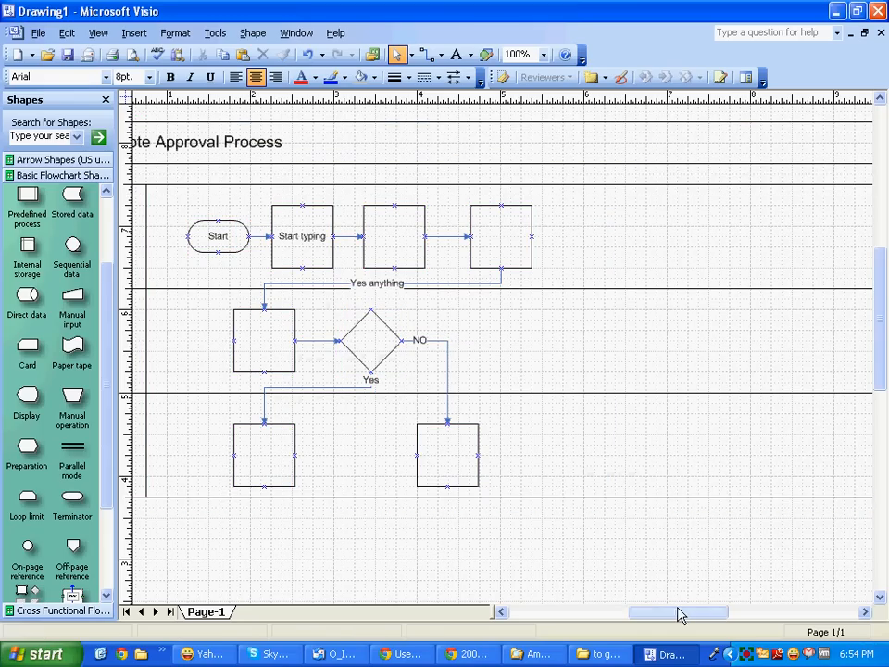
# Check the whole flowchart page in print preview and return to the drawing.
pyautogui.moveTo(679, 612); pyautogui.dragTo(667, 611)
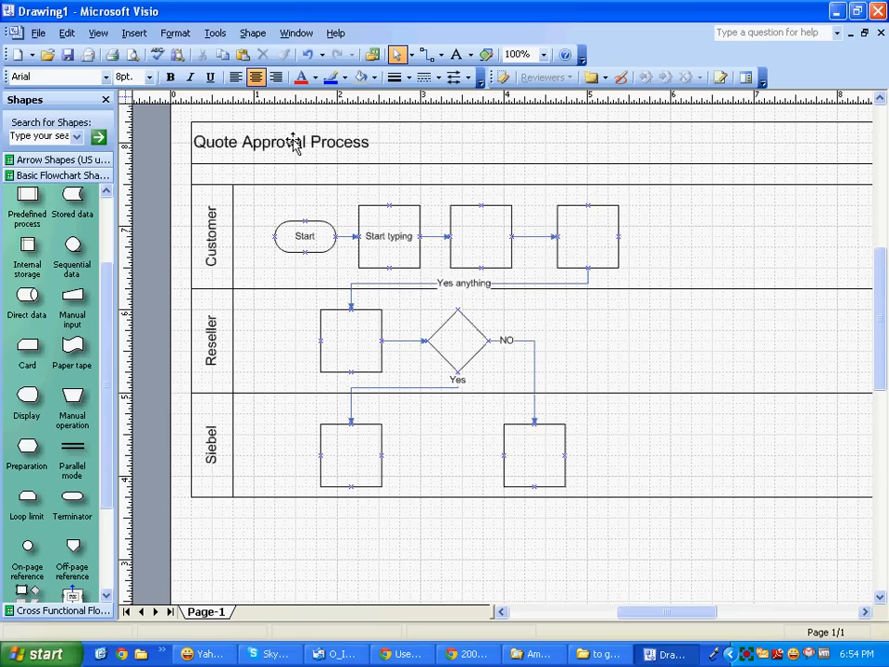
pyautogui.click(39, 34)
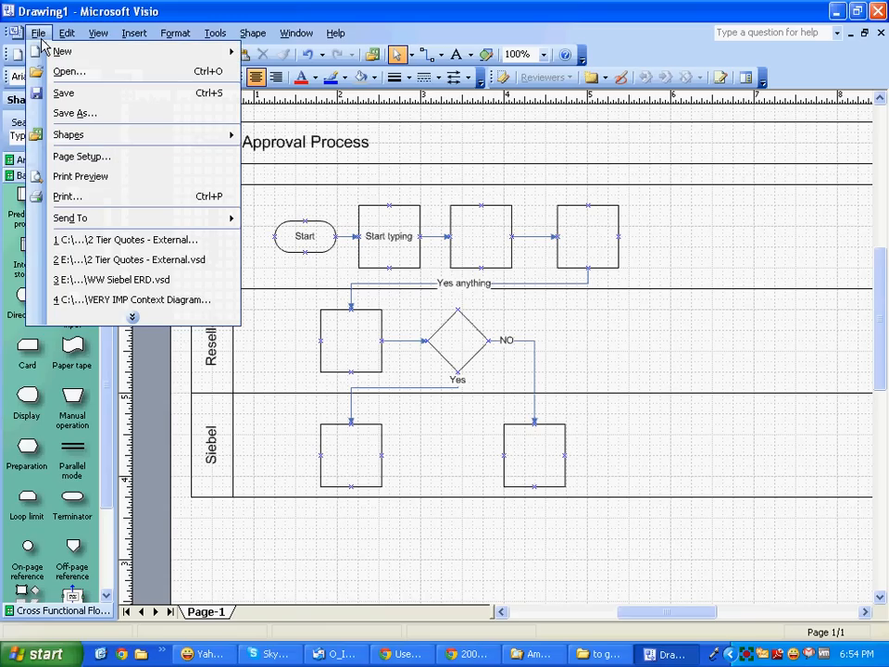
pyautogui.click(98, 176)
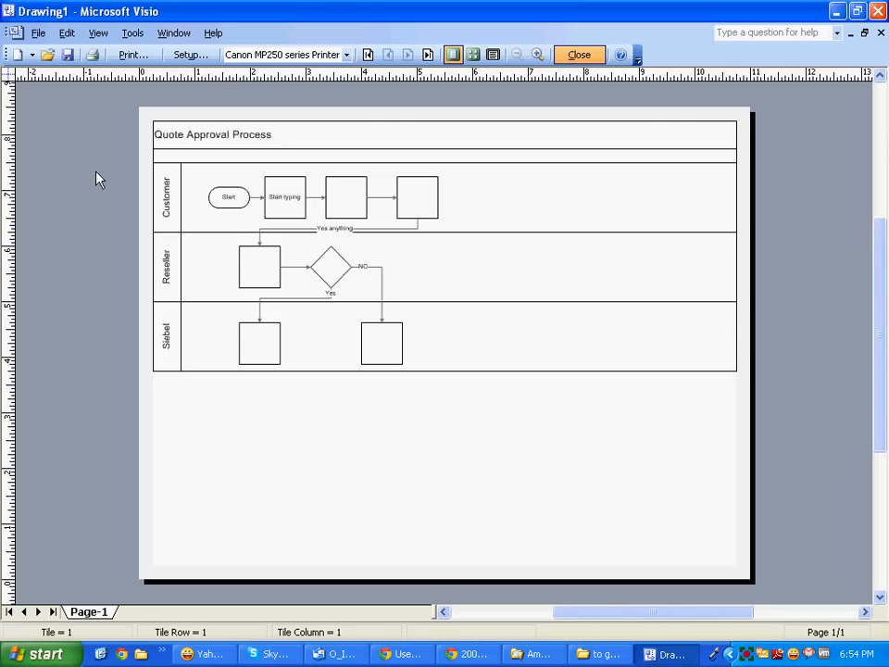
pyautogui.click(579, 55)
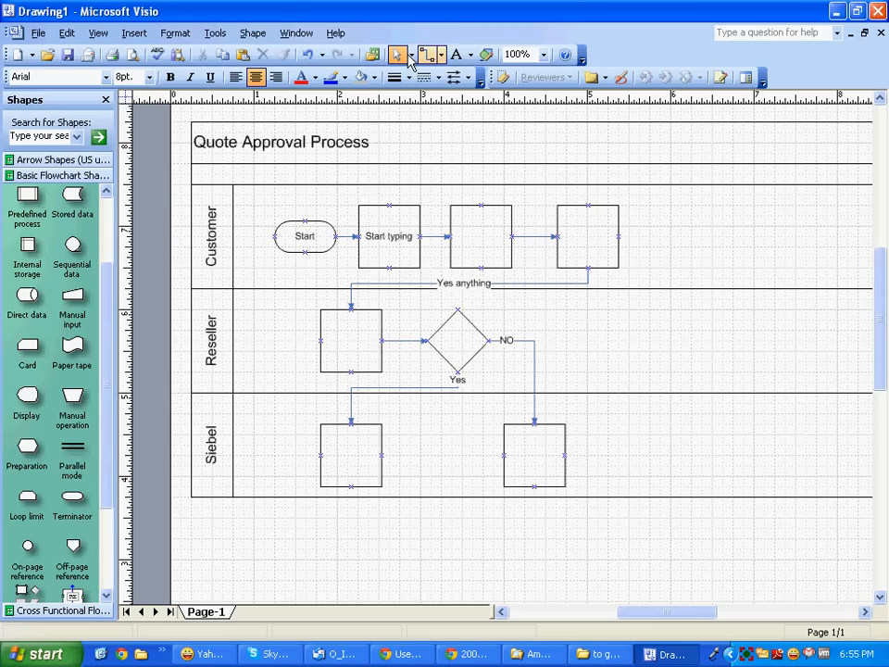
# Show the editing commands available for the drawing.
pyautogui.click(67, 34)
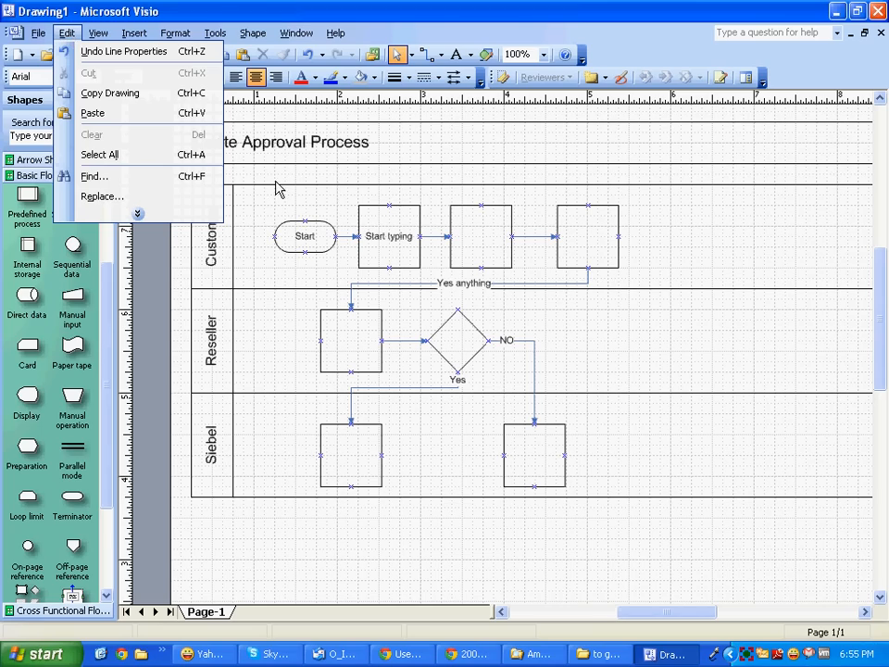